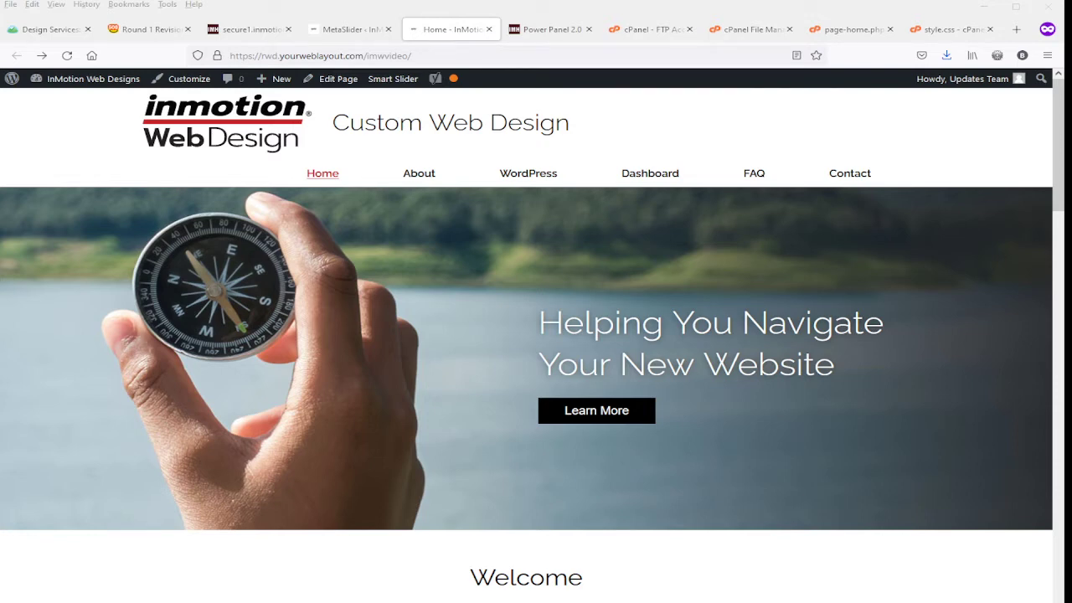
Open the installed plugins list in a separate tab from the MetaSlider page and locate the MetaSlider plugin.
click(337, 32)
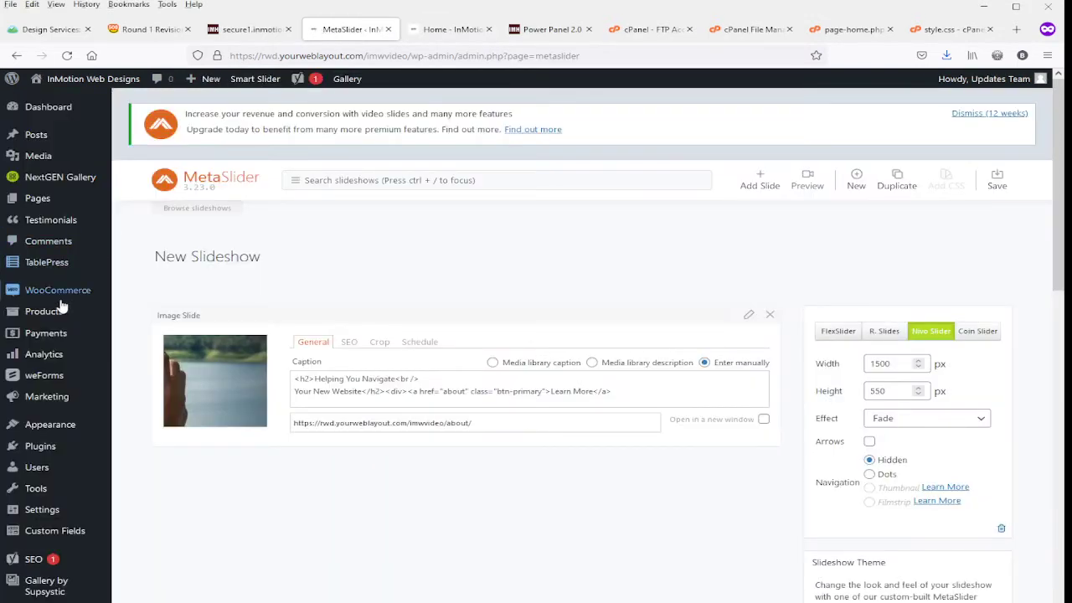
mouse_move(50, 448)
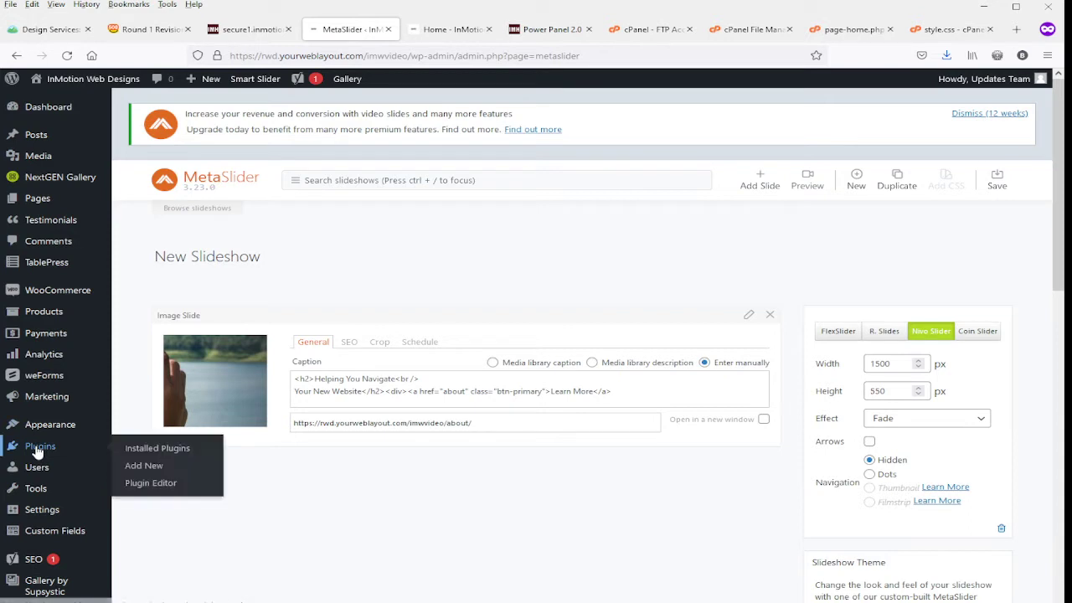
middle_click(132, 457)
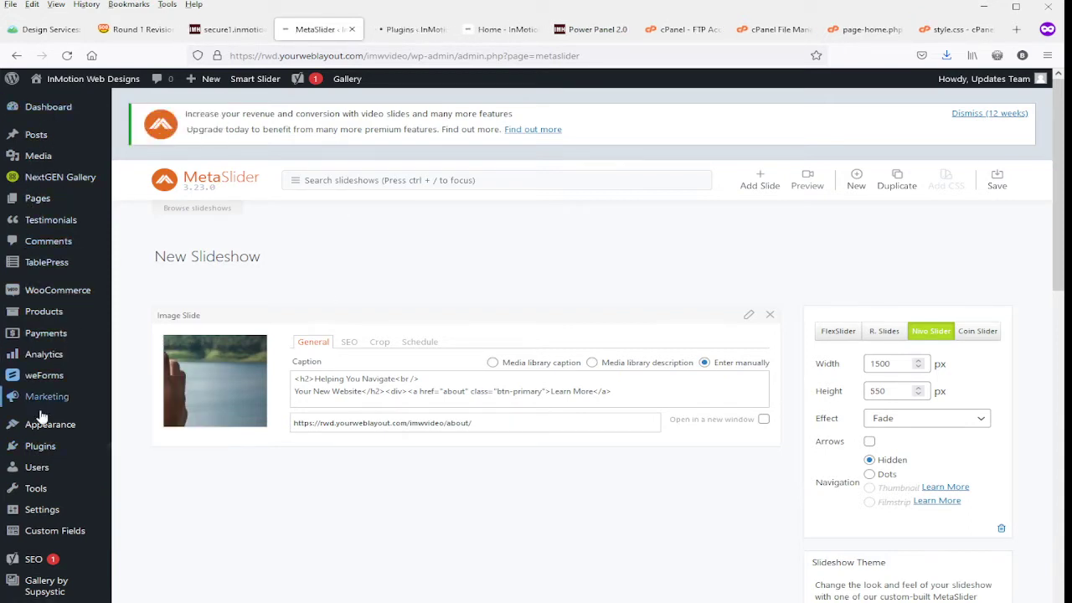
mouse_move(39, 452)
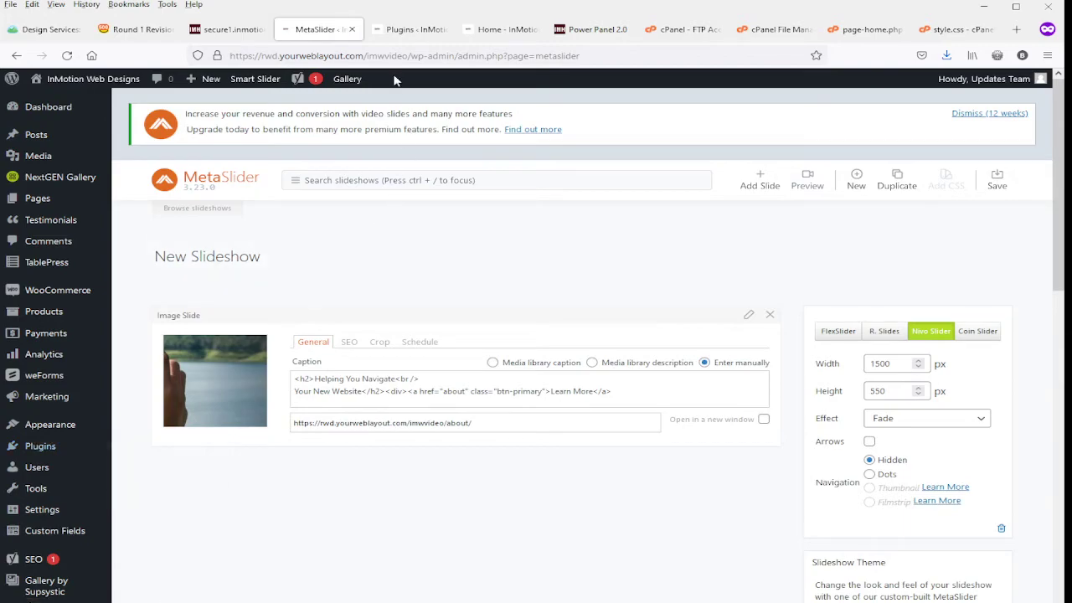
click(407, 30)
scroll(294, 381, down, 5)
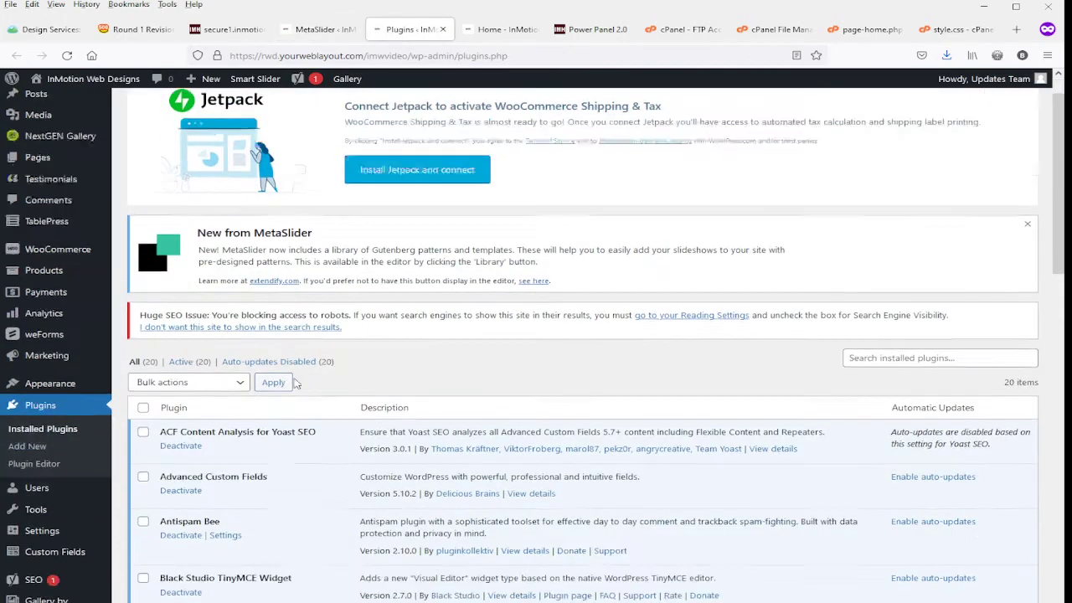
scroll(287, 398, down, 5)
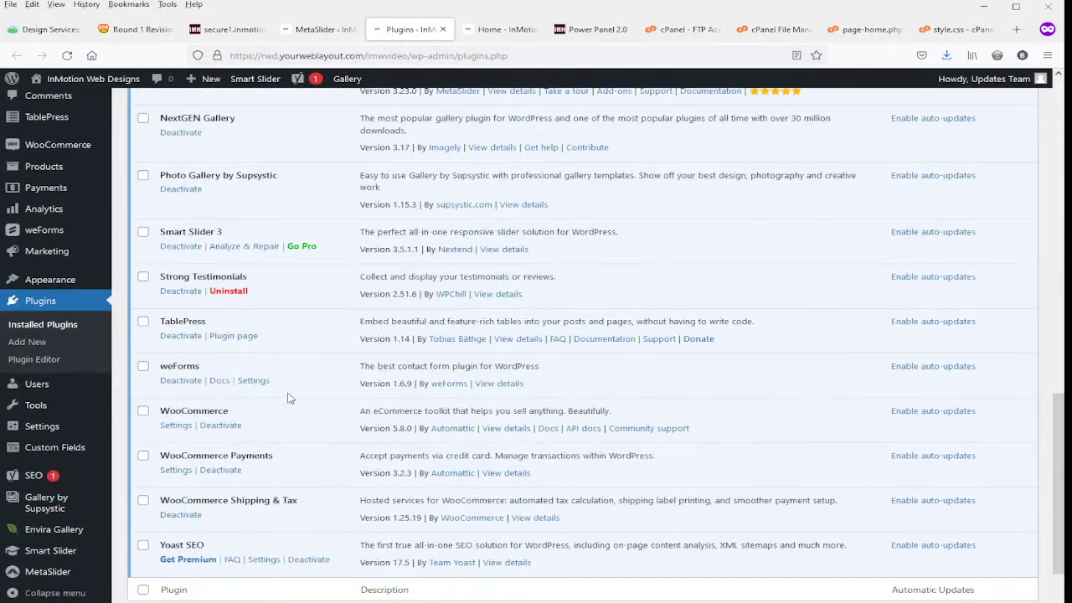
scroll(292, 408, up, 2)
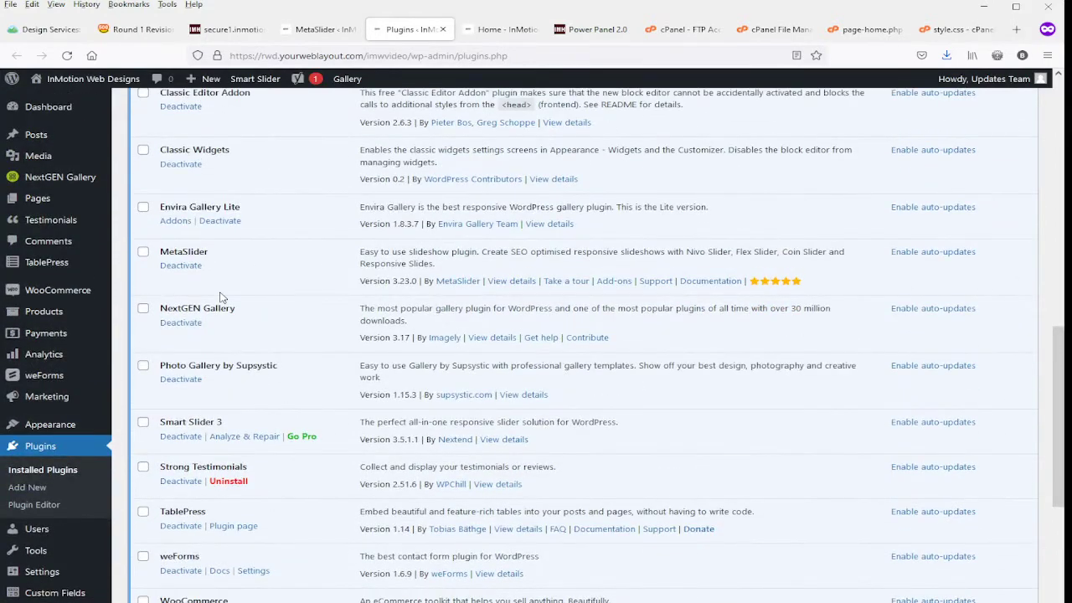
drag(159, 252, 211, 254)
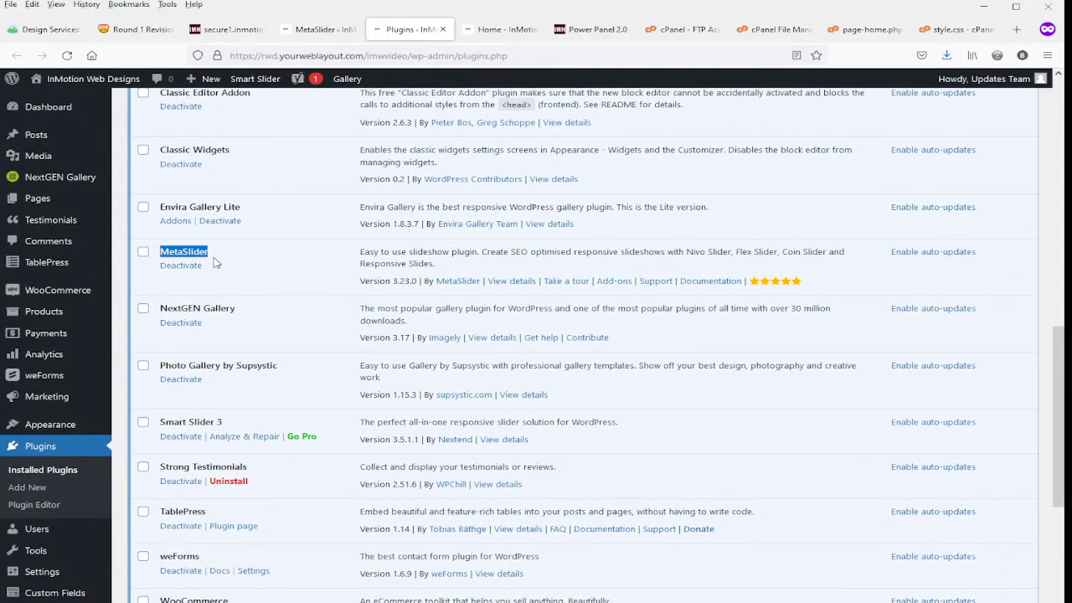
Review the MetaSlider slideshow's slide and settings, comparing them with the banner on the site's home page.
click(317, 30)
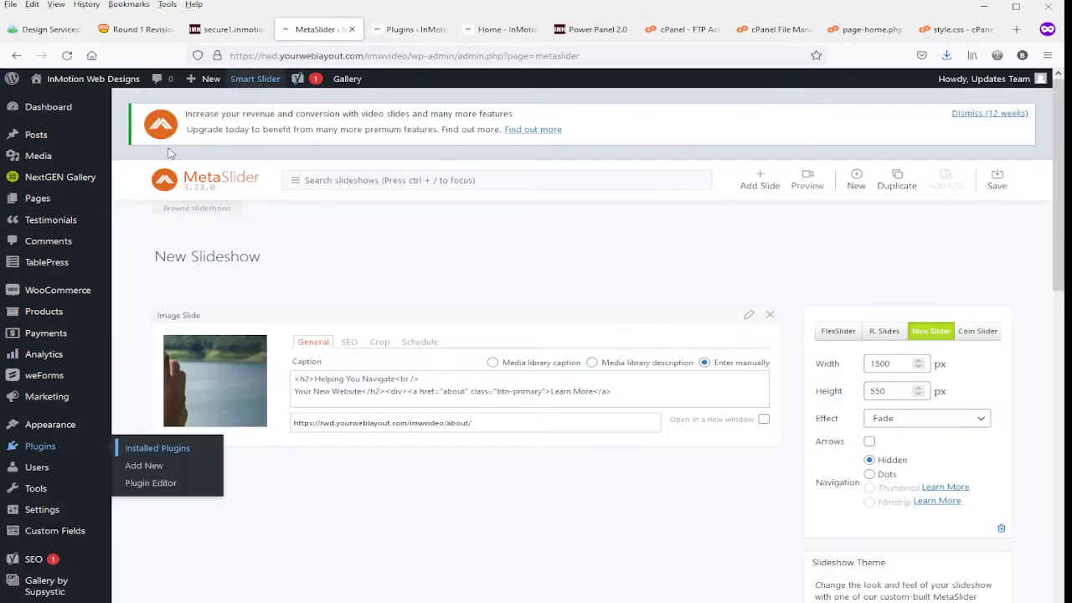
scroll(78, 203, down, 3)
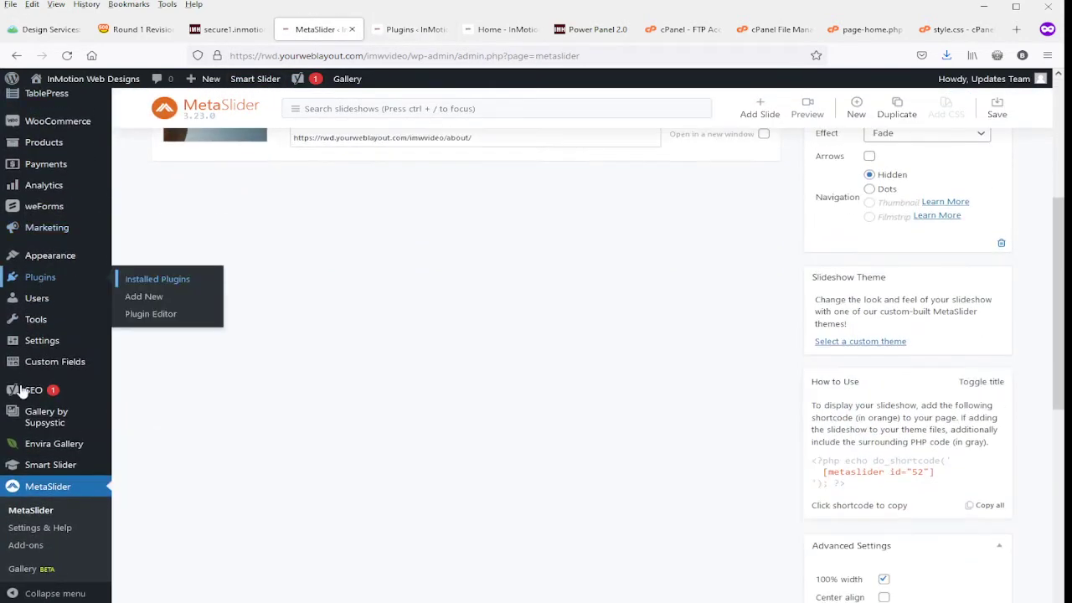
scroll(24, 390, down, 2)
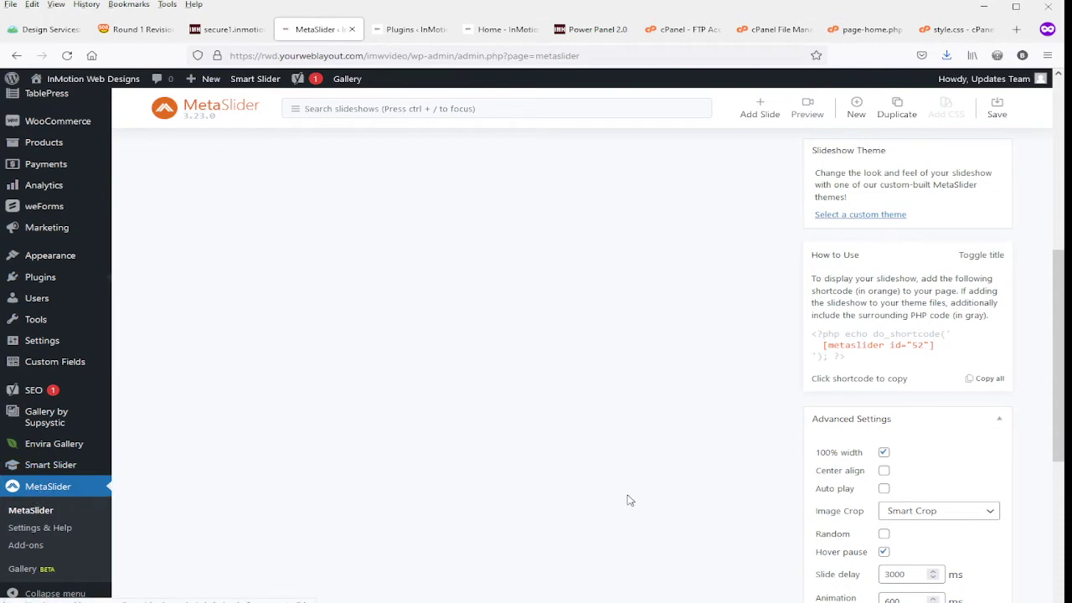
scroll(630, 506, up, 5)
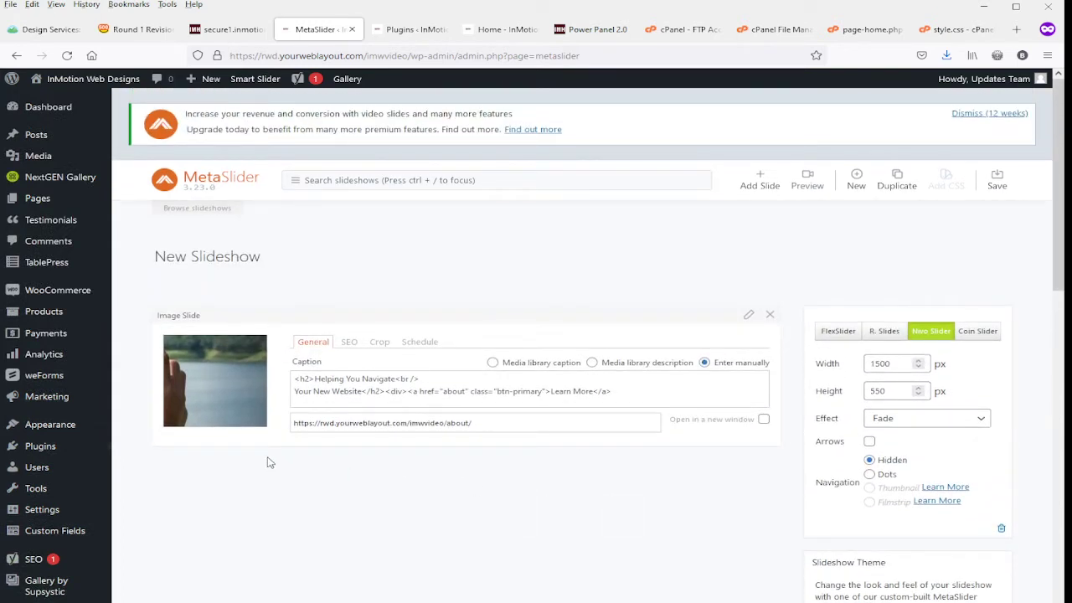
click(478, 35)
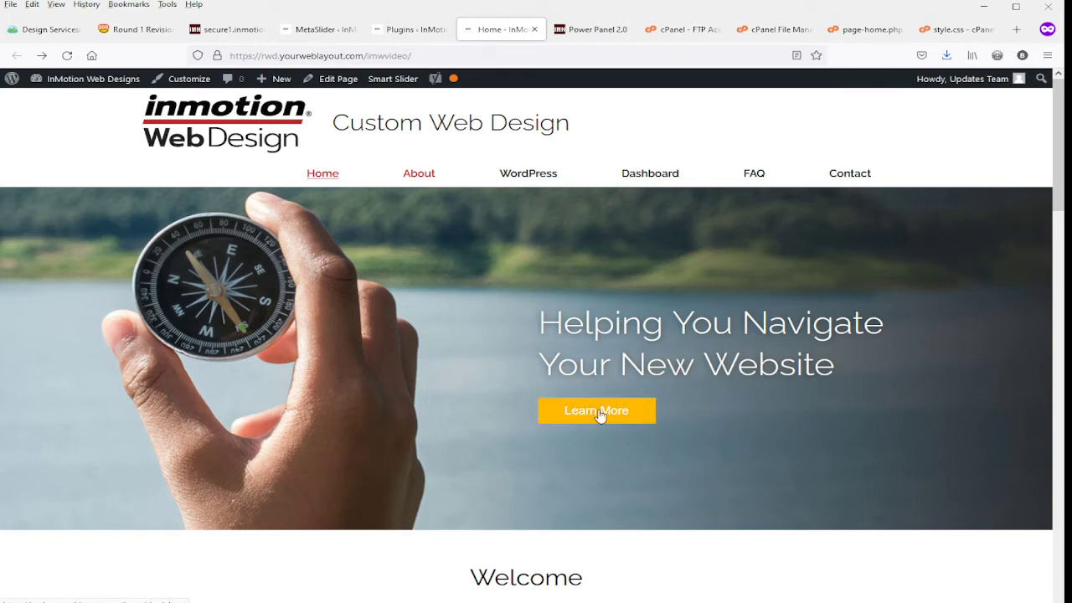
click(296, 31)
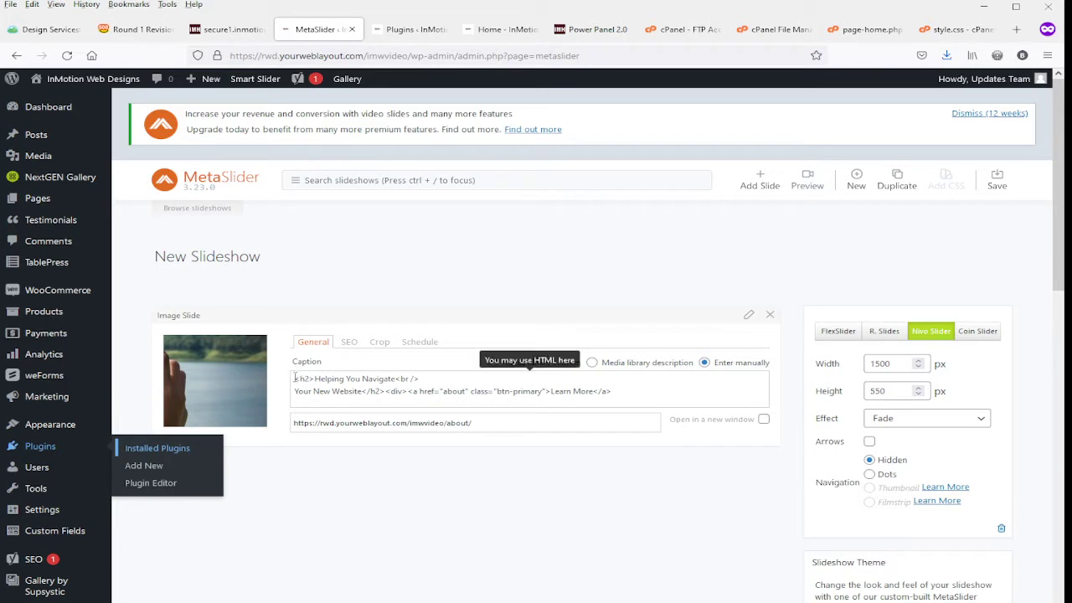
Examine the slide caption's heading text, h2 tag and line break tag, and compare them with the home page banner.
drag(295, 378, 390, 392)
drag(314, 378, 396, 379)
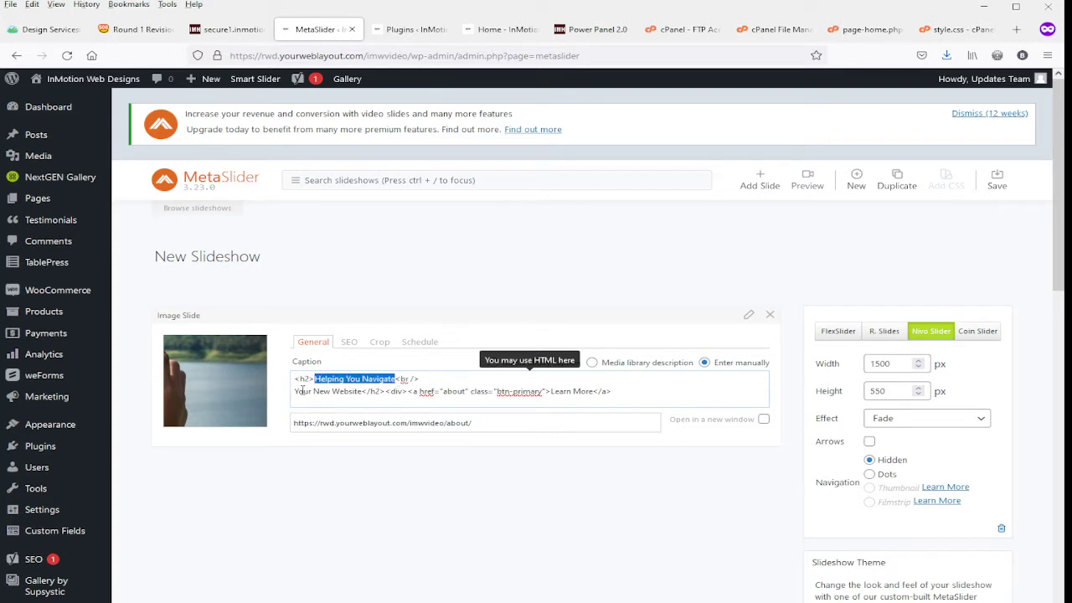
mouse_move(295, 391)
mouse_down()
mouse_move(362, 391)
mouse_move(294, 379)
mouse_up()
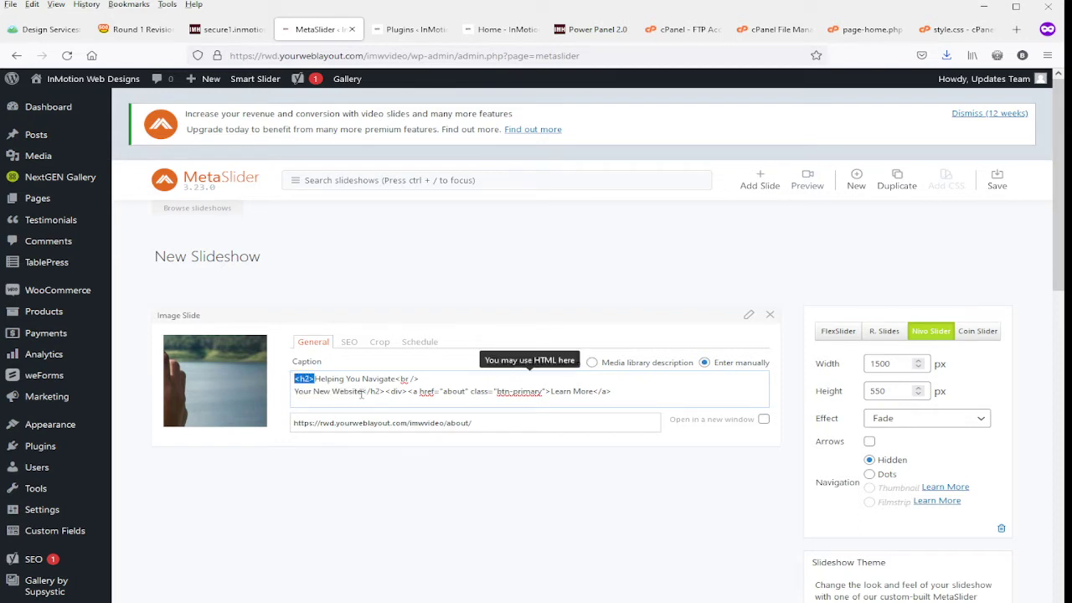
drag(363, 391, 420, 379)
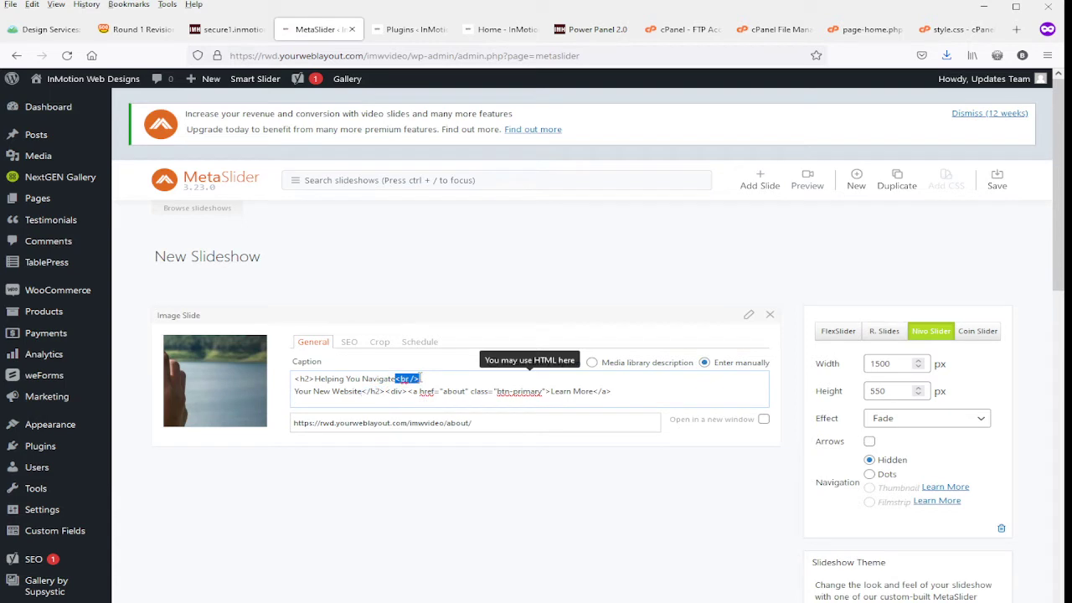
click(512, 23)
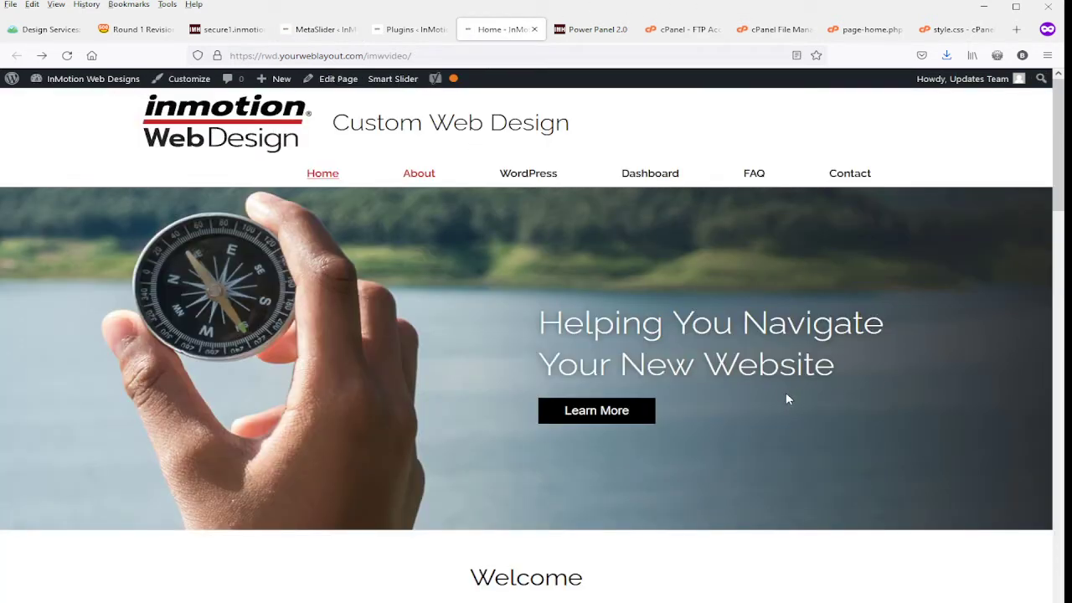
click(318, 29)
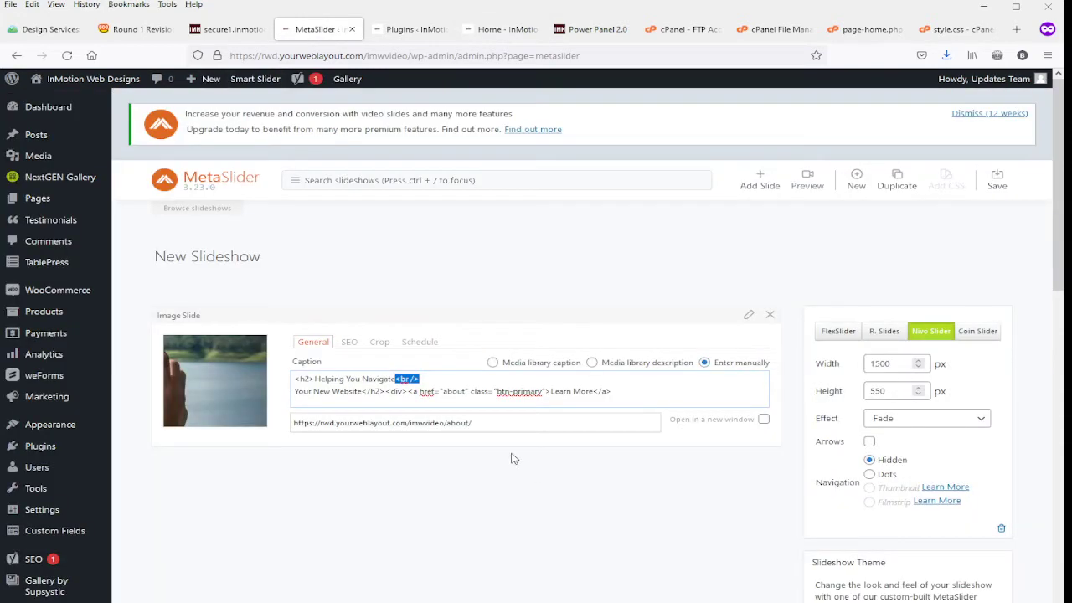
Add a closing </div> tag to the end of the slide caption and check its Learn More link against the home page button.
drag(387, 391, 616, 392)
click(616, 392)
drag(408, 391, 595, 392)
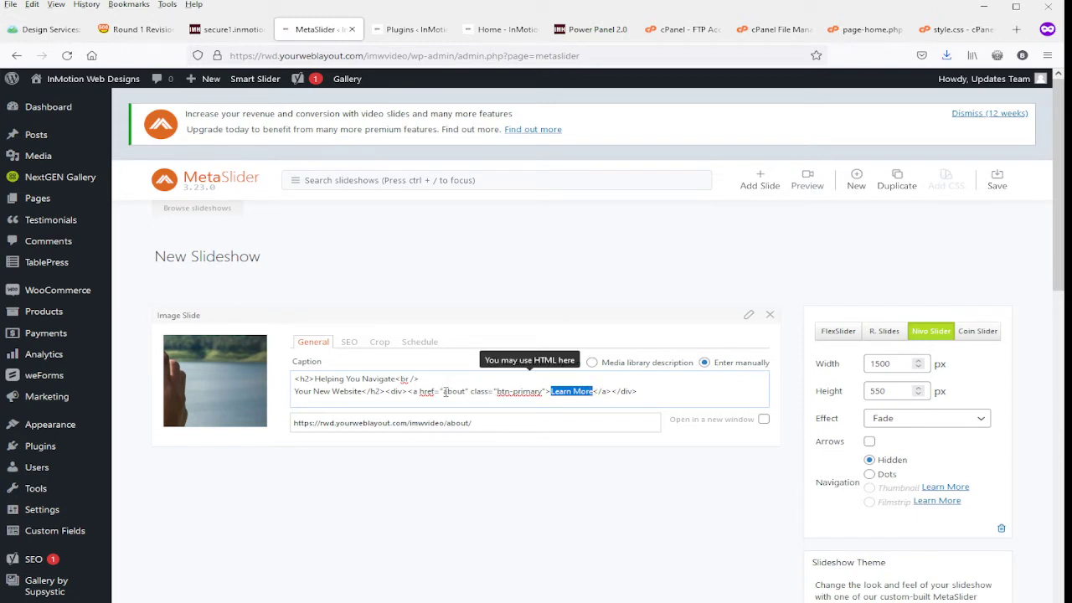
drag(443, 391, 465, 391)
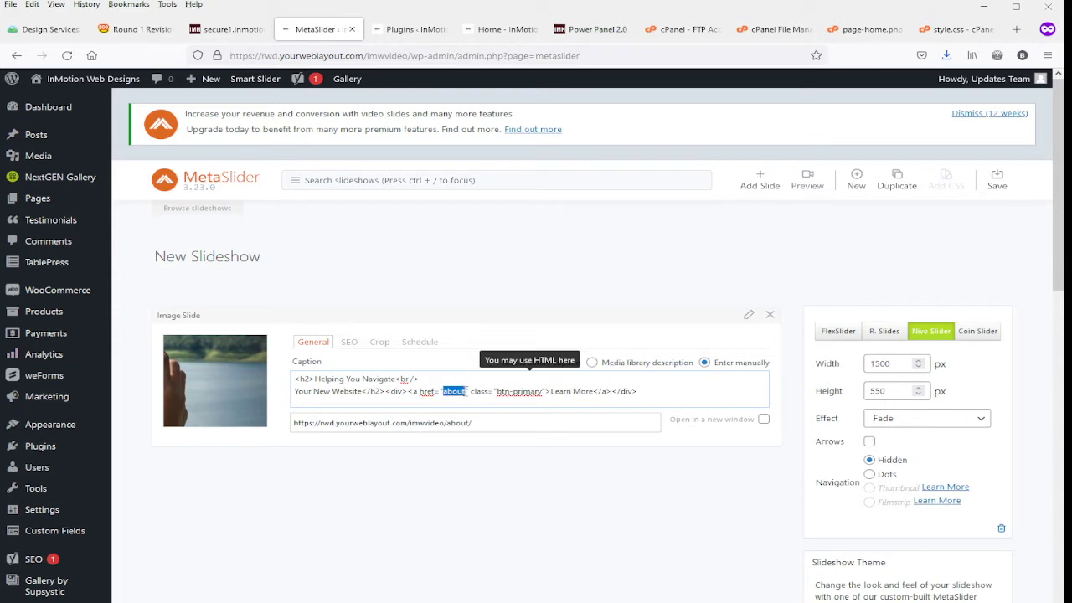
click(495, 32)
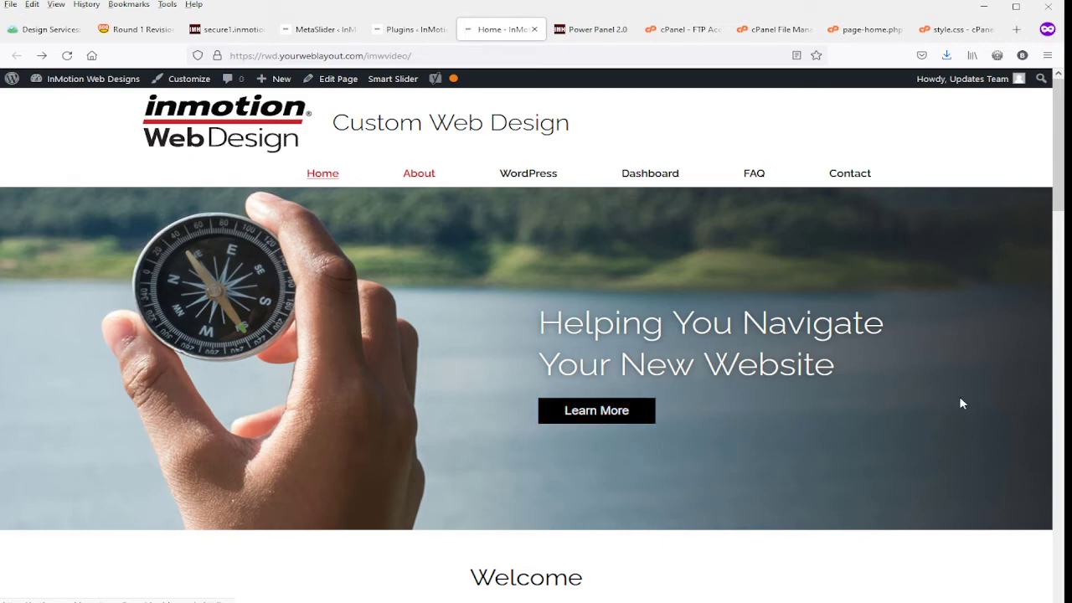
click(317, 31)
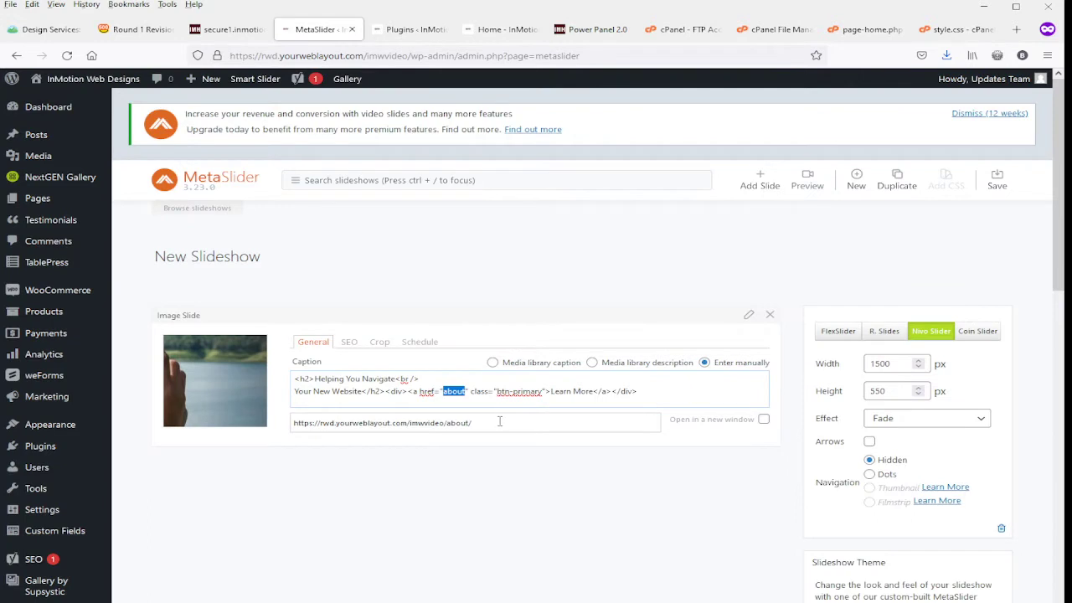
drag(499, 421, 207, 407)
key(BackSpace)
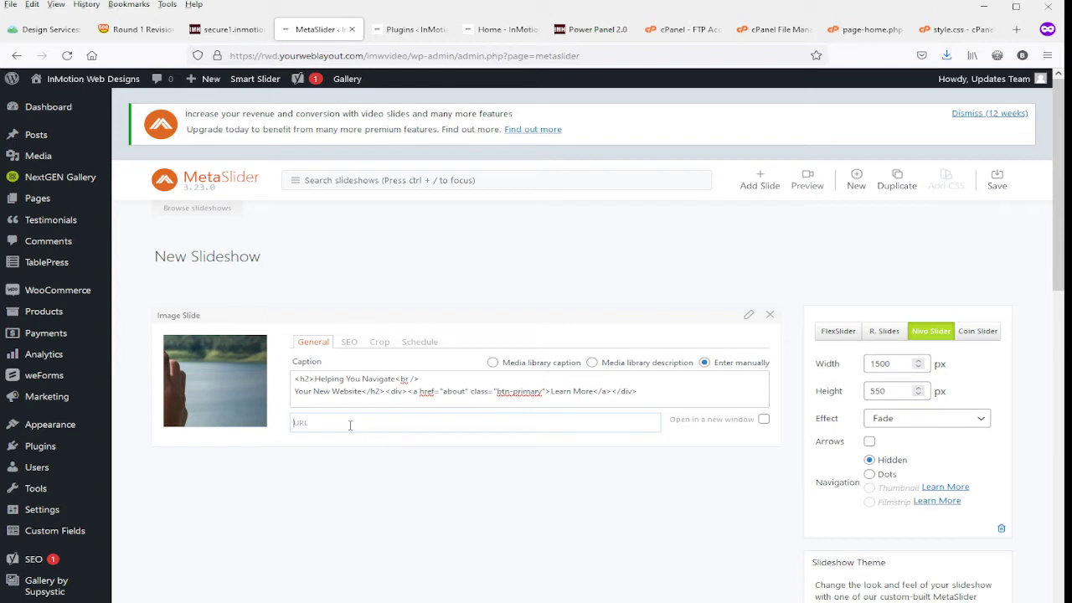
click(502, 29)
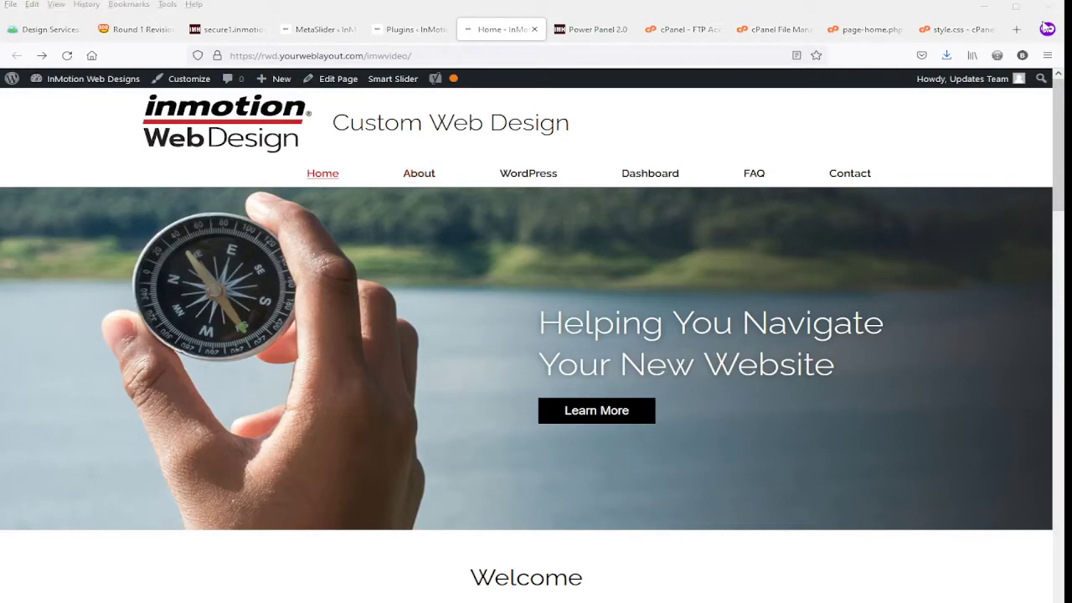
middle_click(421, 181)
click(546, 31)
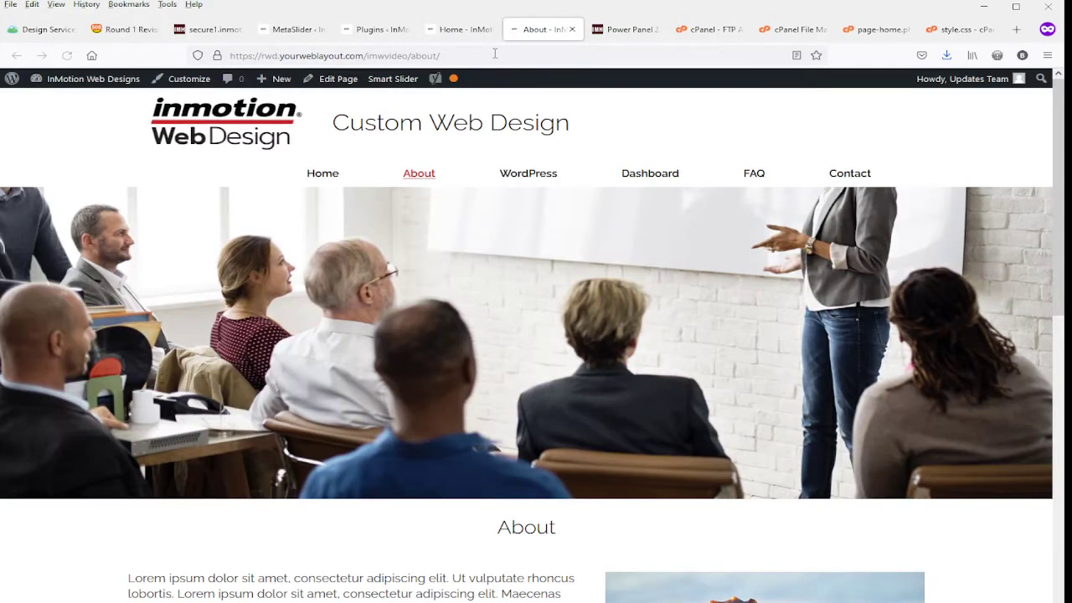
click(495, 55)
key(ctrl+c)
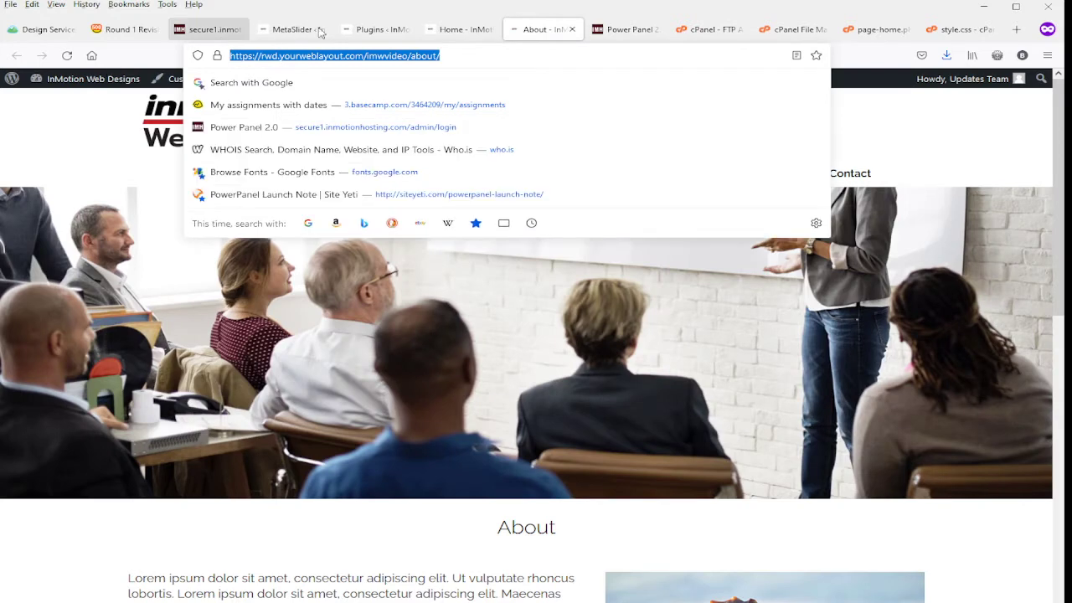
click(303, 30)
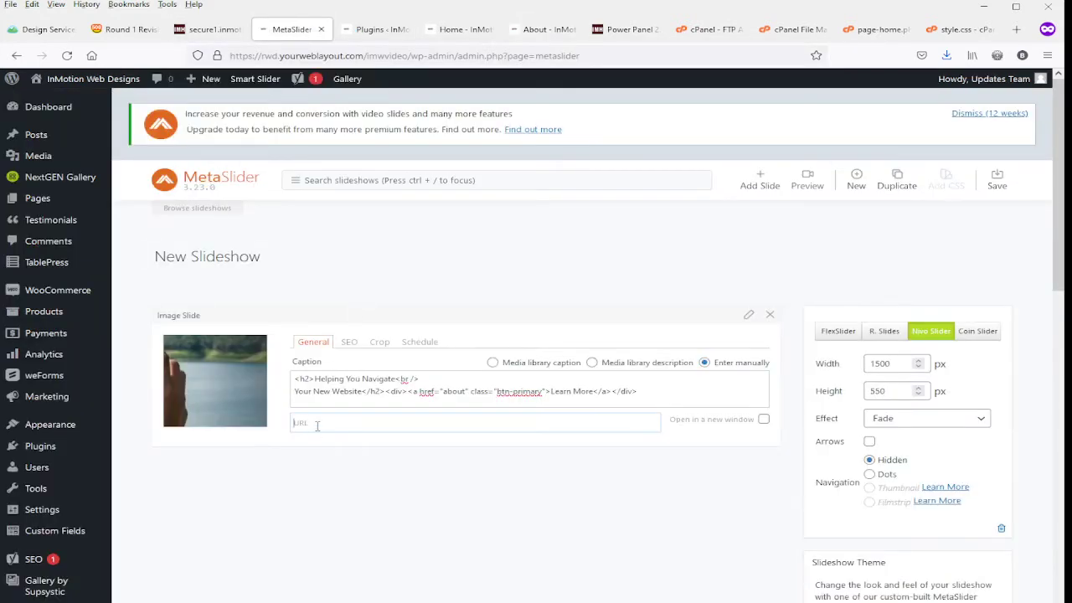
key(ctrl+v)
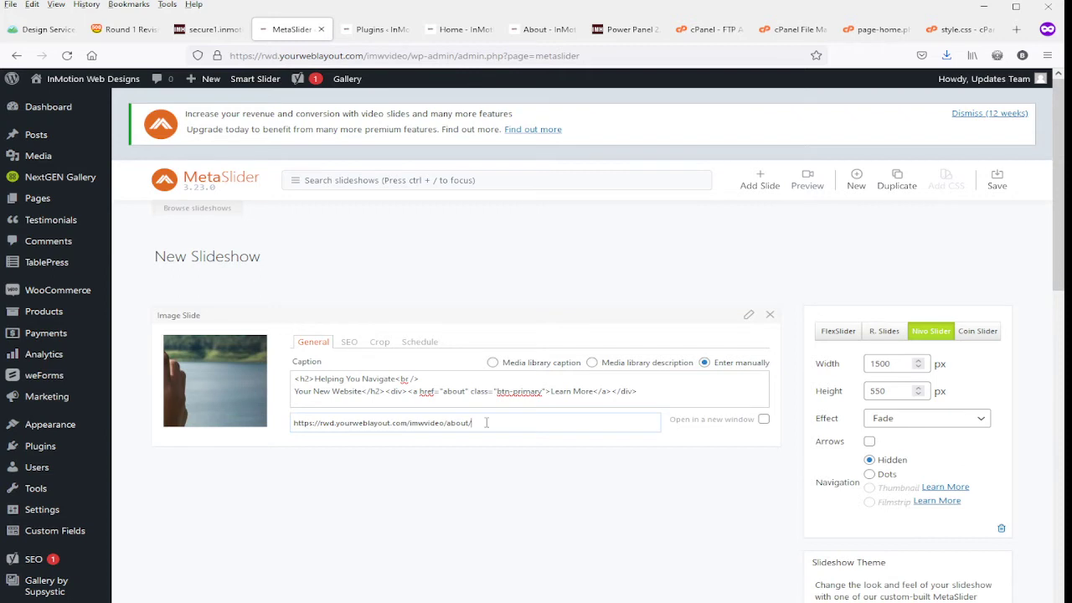
Try the slide's open-in-new-window option and the media library caption source, restoring the same-window link and manual caption entry.
drag(486, 422, 263, 445)
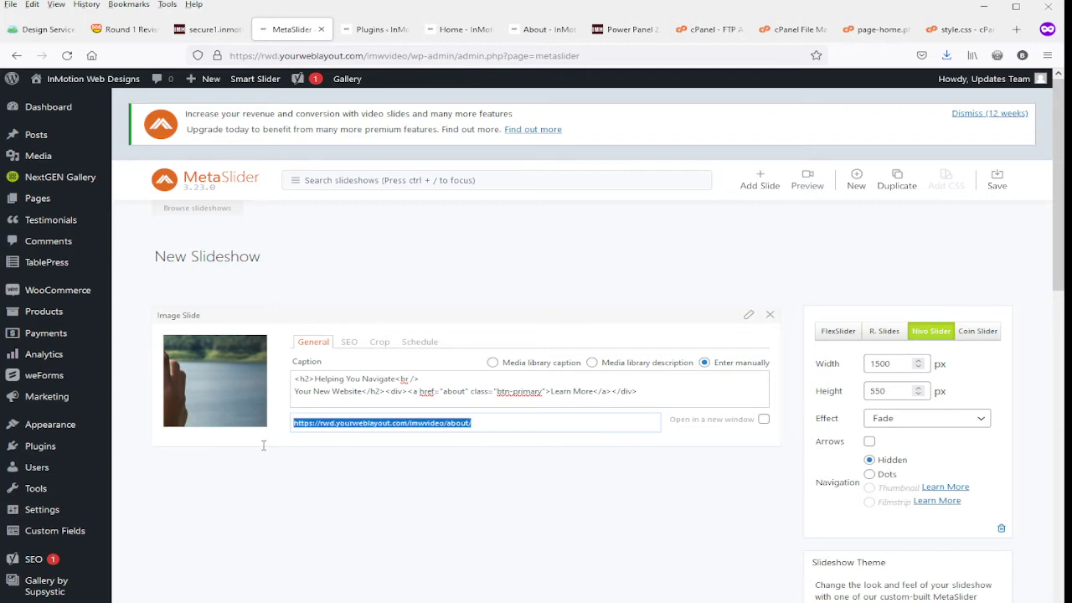
click(735, 441)
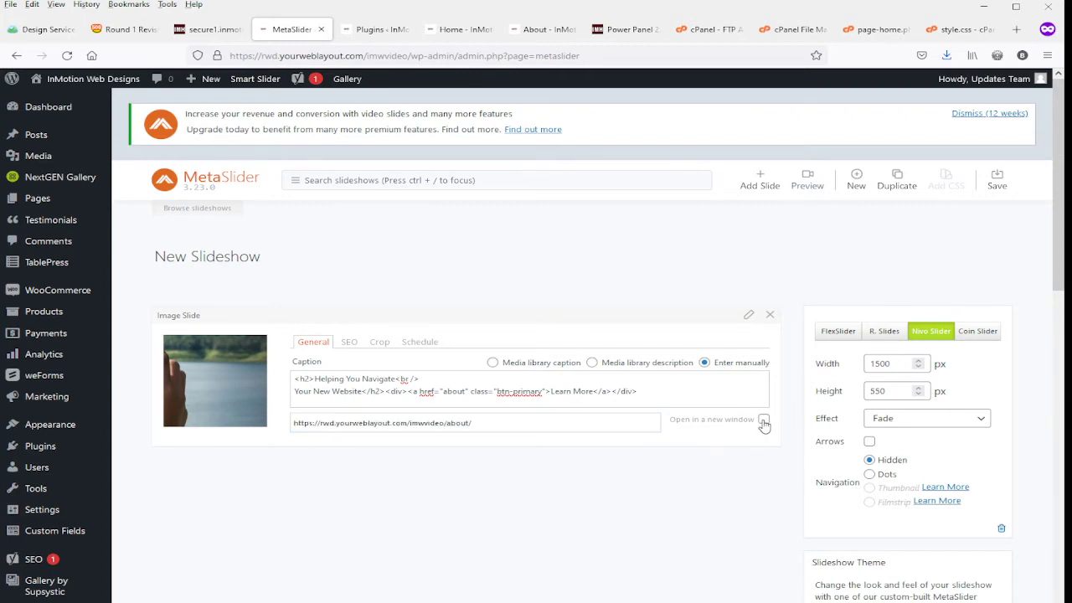
click(764, 422)
click(763, 420)
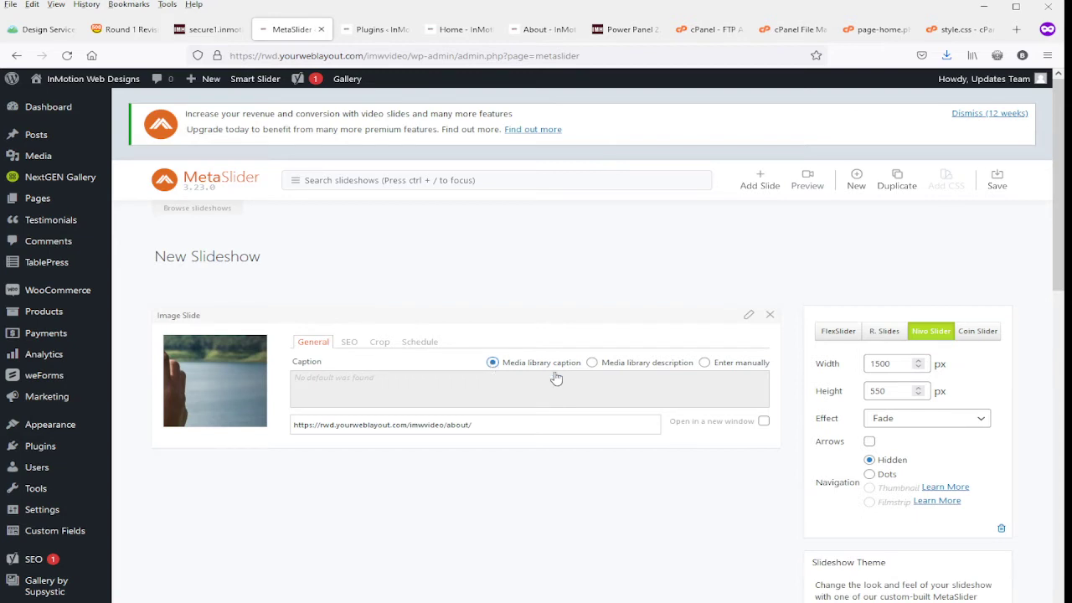
click(706, 365)
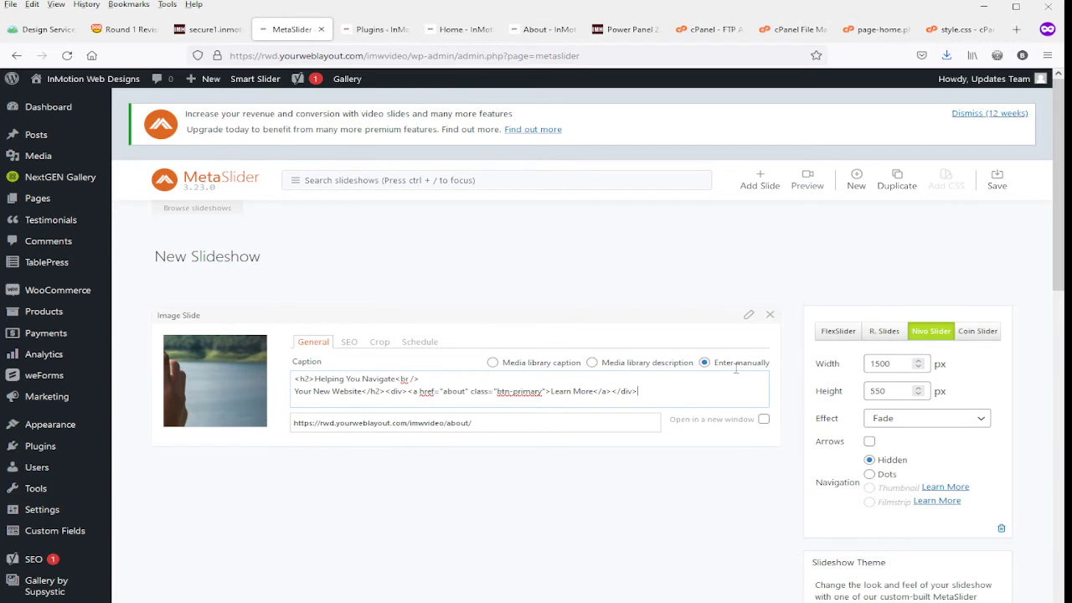
Add a new image slide to the slideshow using the night bridge photo from the Media Library.
click(756, 184)
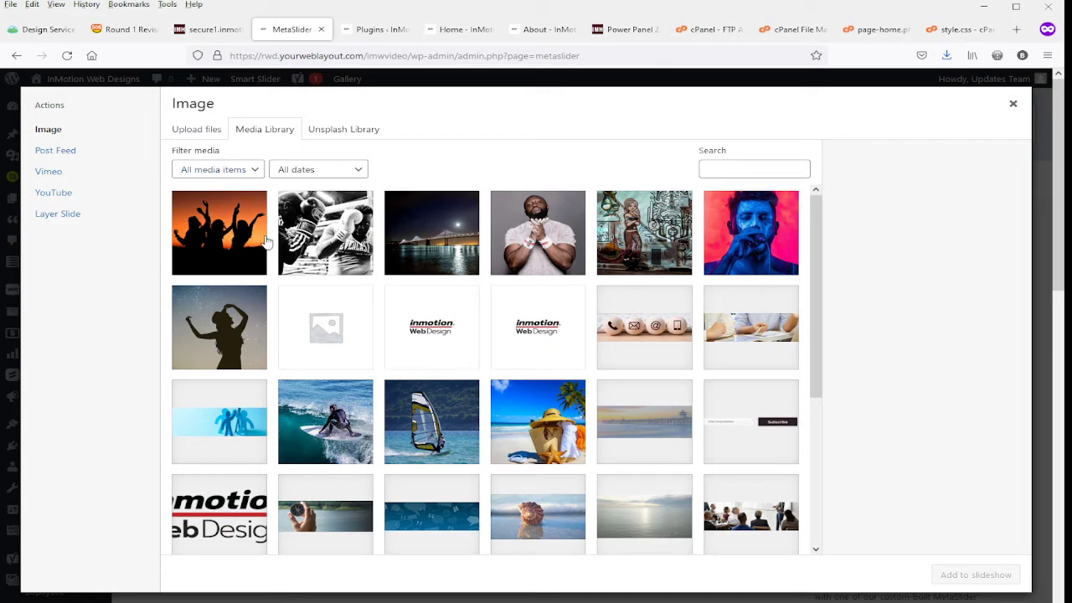
click(467, 258)
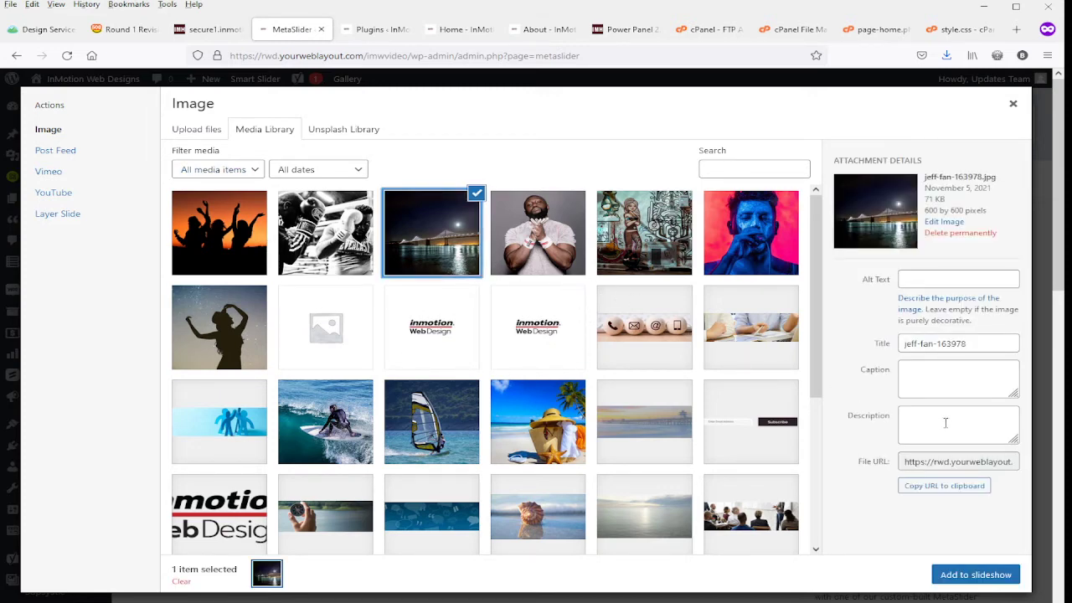
click(966, 578)
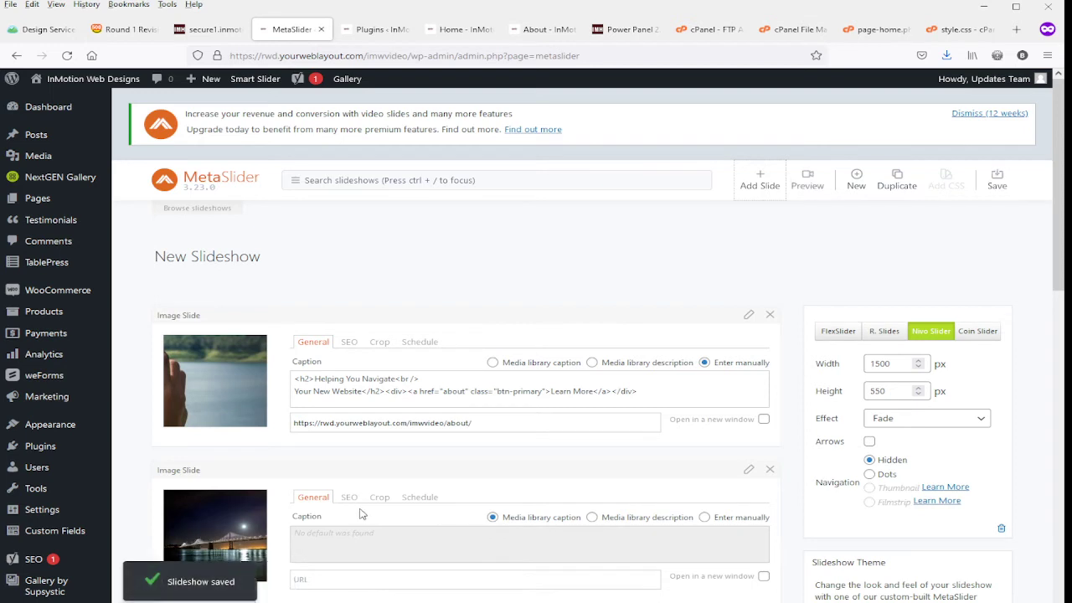
Switch the night bridge slide to manual caption entry and copy the first slide's caption HTML into it.
click(704, 517)
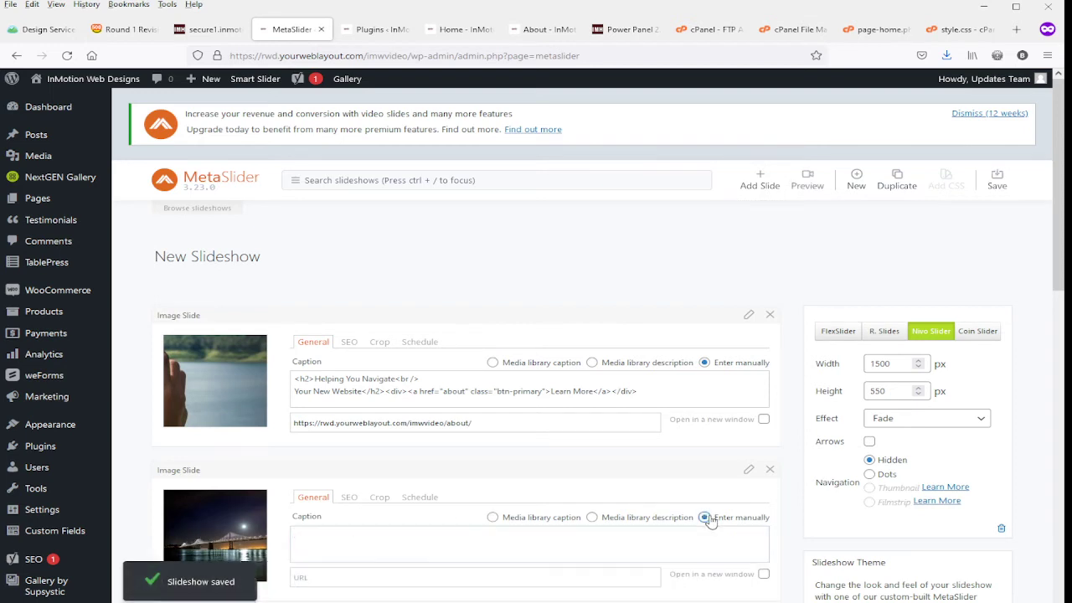
key(ctrl+a)
key(ctrl+c)
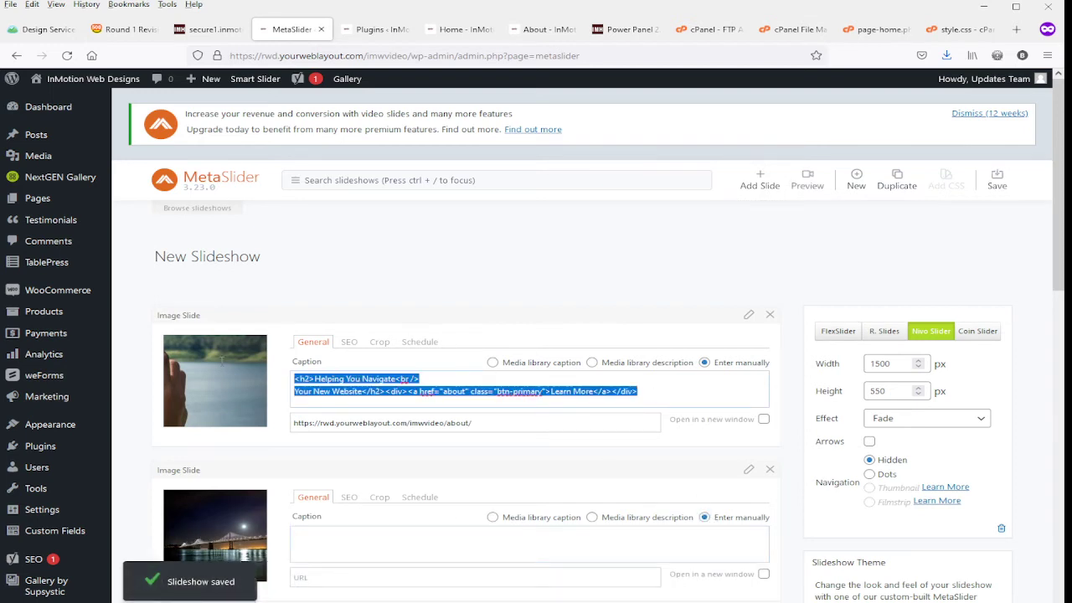
click(332, 543)
key(ctrl+v)
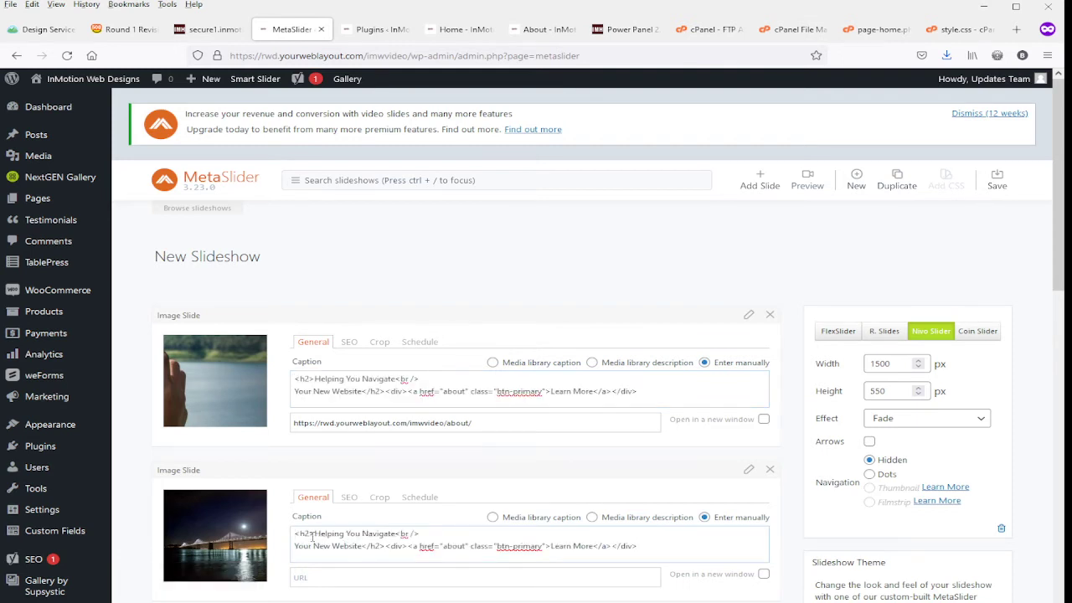
drag(315, 533, 391, 536)
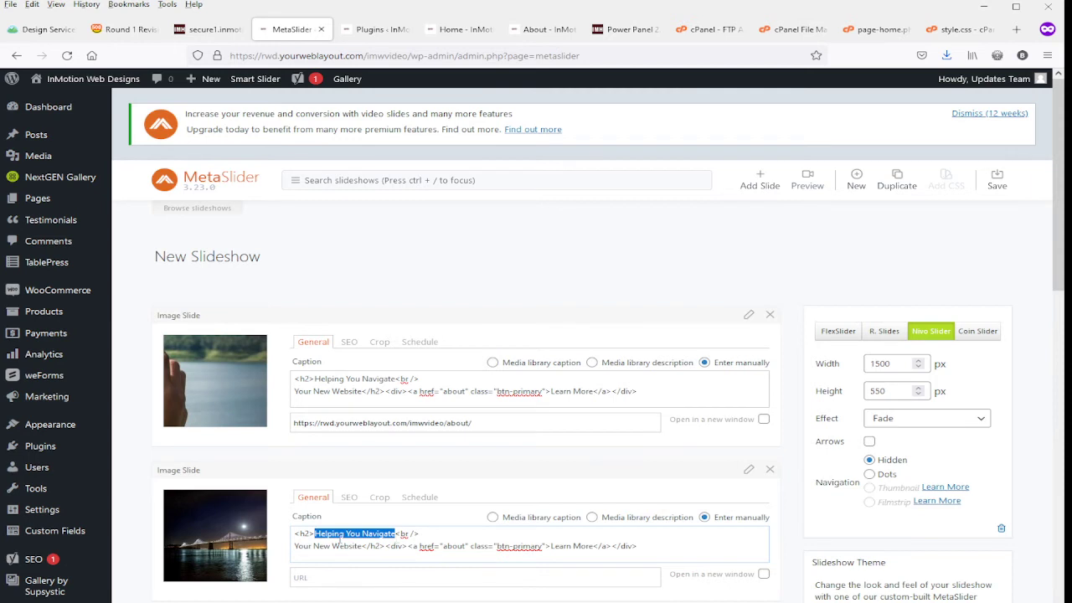
drag(295, 544, 361, 547)
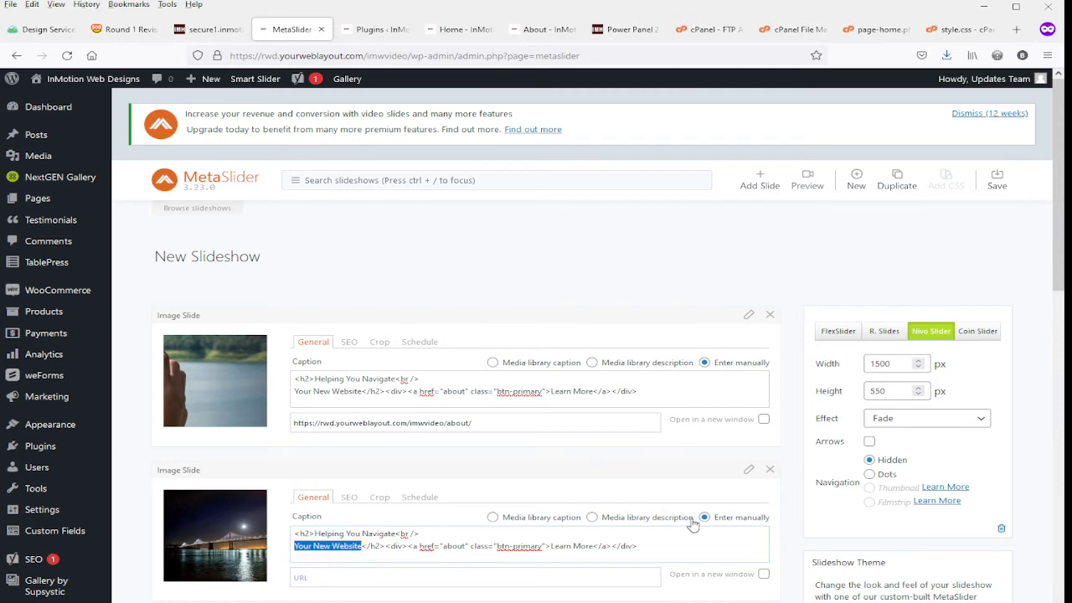
scroll(692, 523, down, 1)
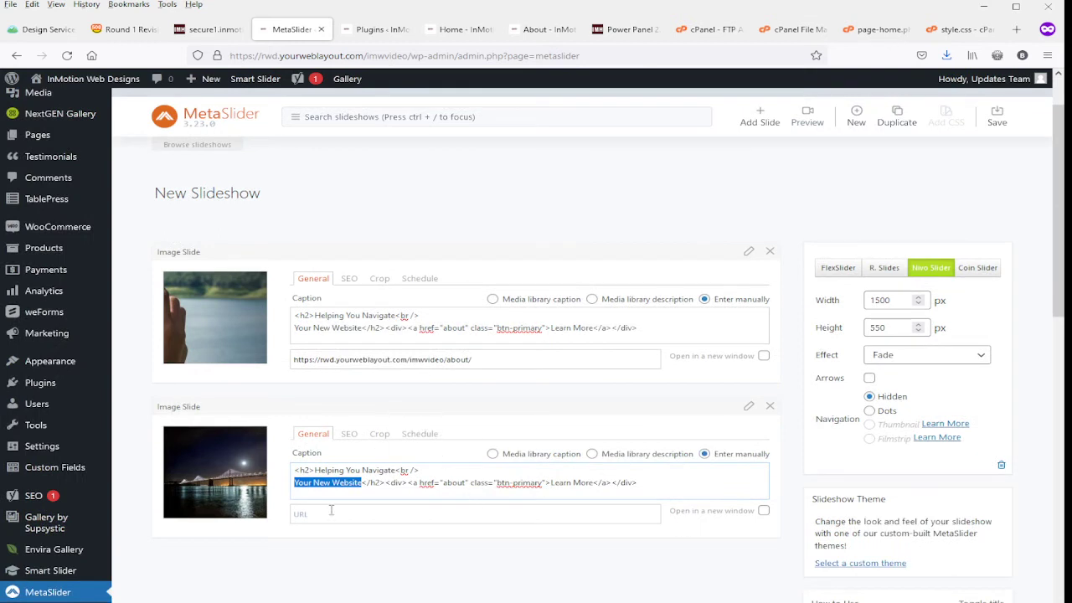
click(325, 514)
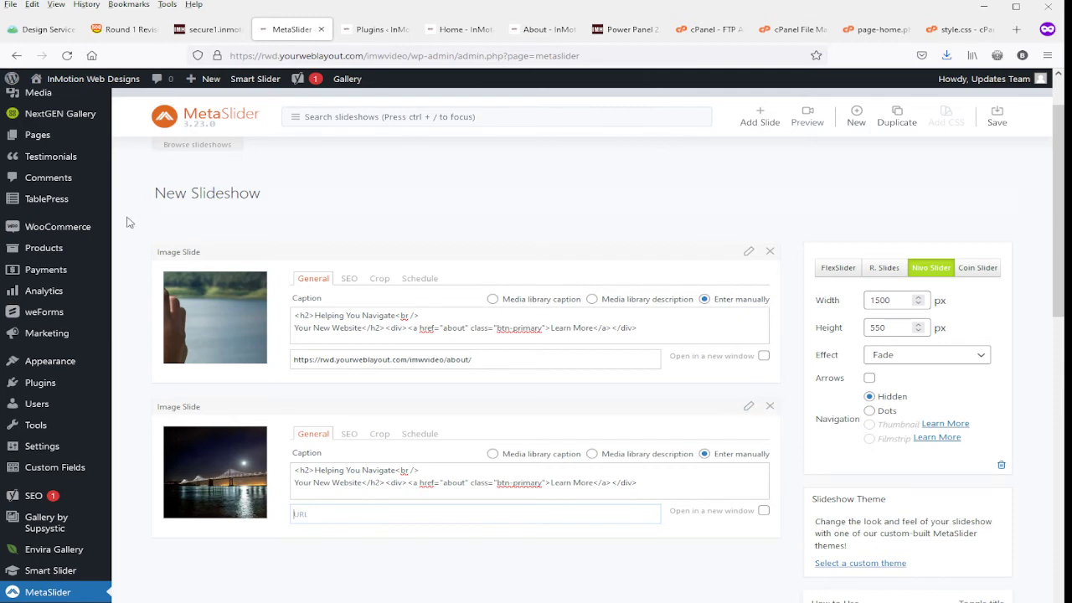
Try the night bridge slide in first position and return it to second place.
drag(173, 411, 173, 260)
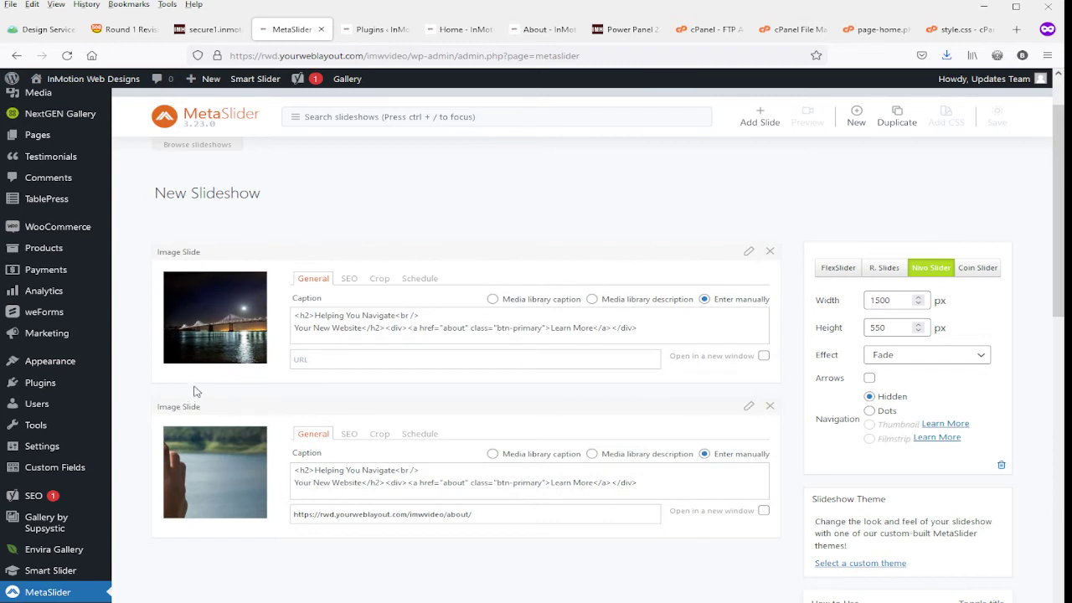
drag(183, 408, 192, 239)
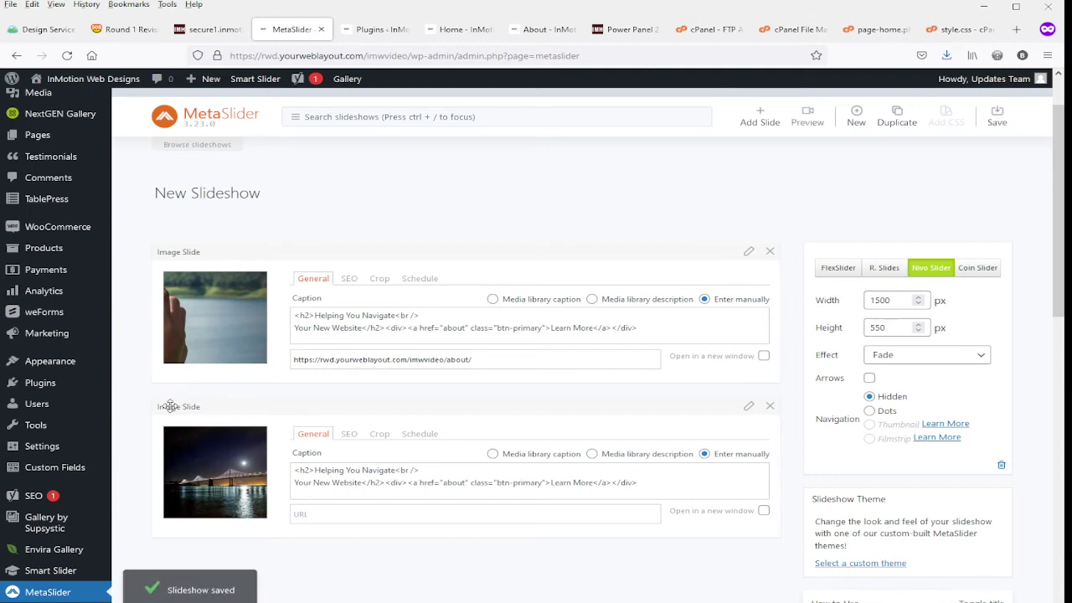
Delete the night bridge slide from the slideshow and review the slideshow's width and height settings.
click(770, 408)
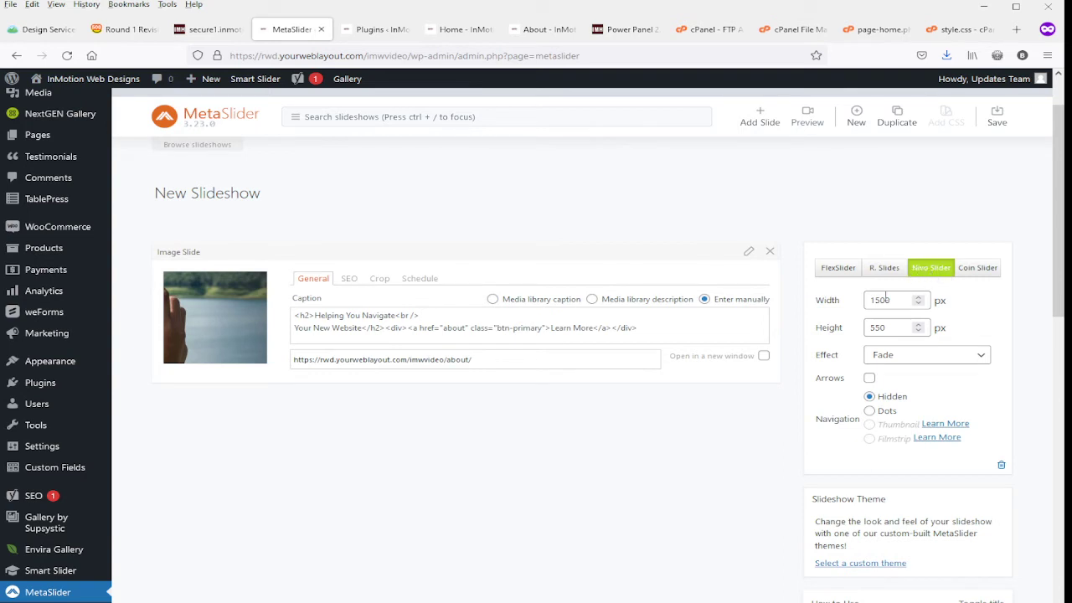
drag(892, 300, 866, 327)
scroll(930, 362, down, 3)
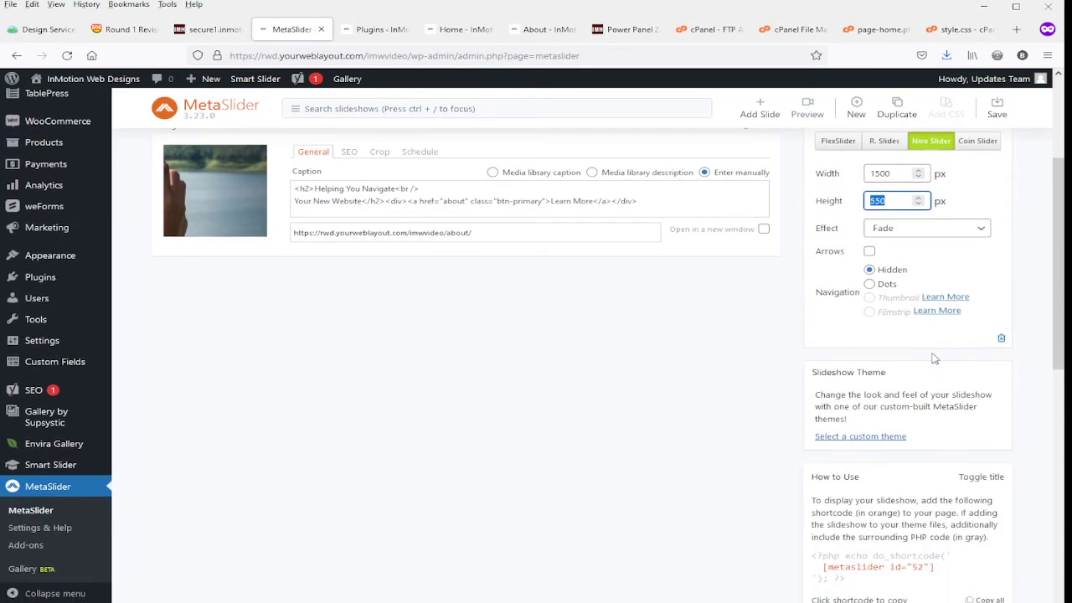
Try the slideshow's Arrows option, reload the home page to check it, and turn the option back off.
click(870, 252)
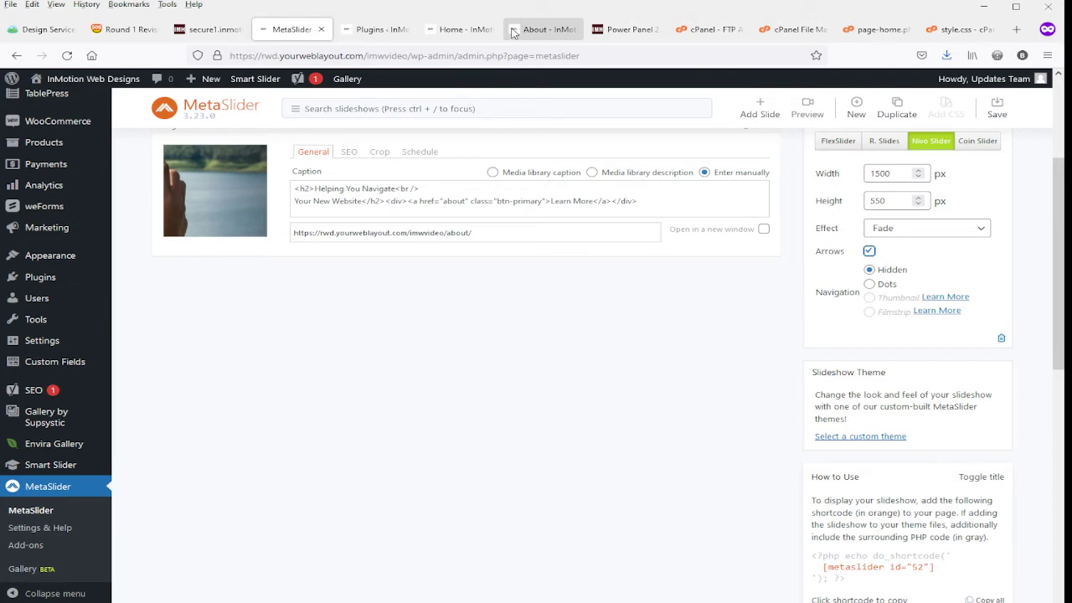
click(459, 30)
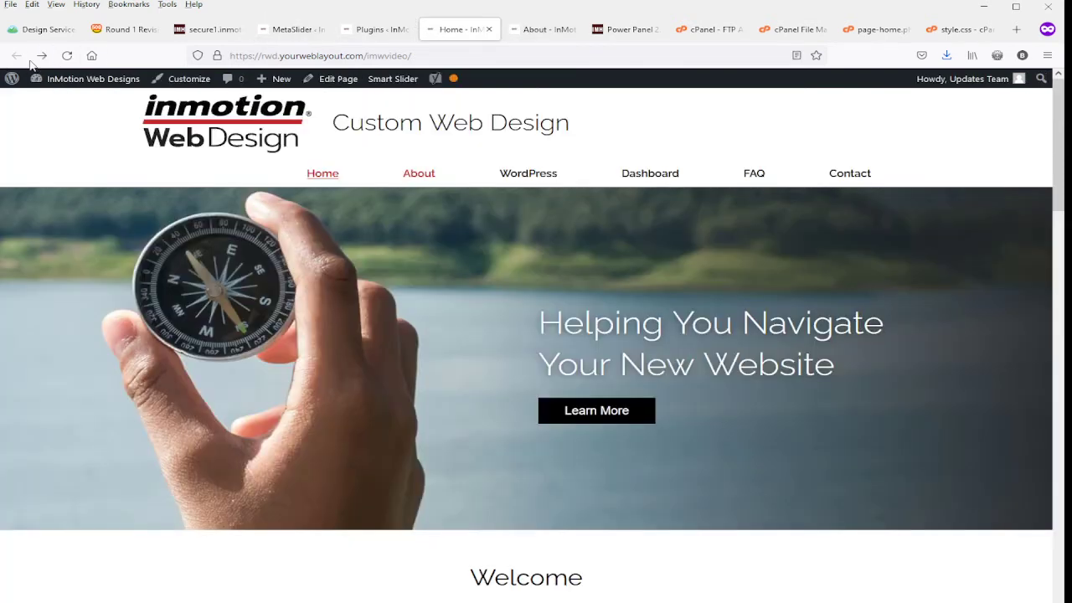
click(67, 55)
click(274, 32)
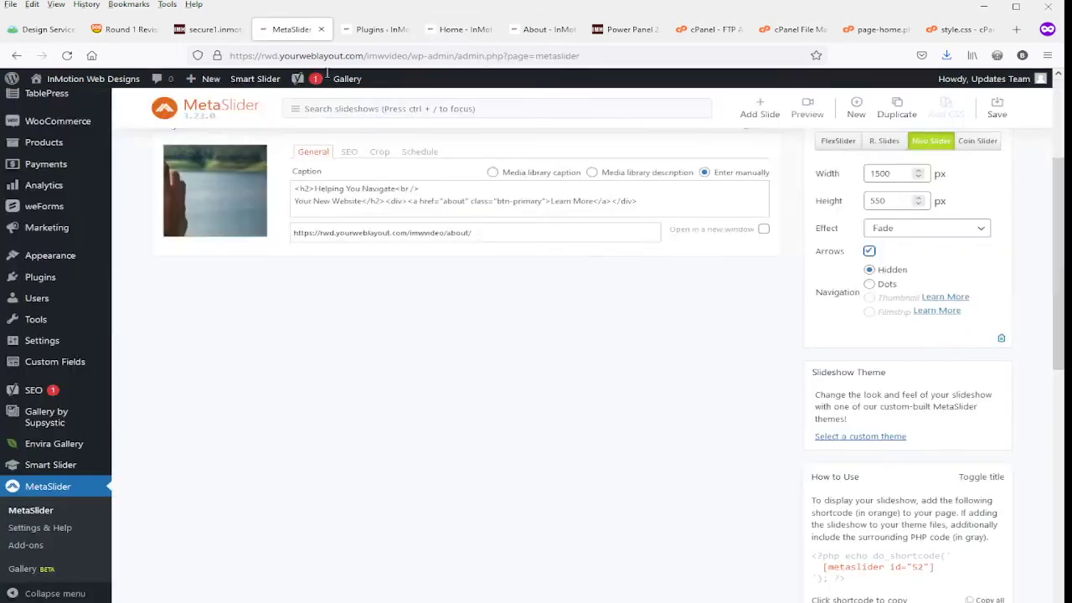
click(870, 252)
Reopen the slideshow's Advanced Settings, turn on Auto play, and review the slide delay.
scroll(980, 318, down, 5)
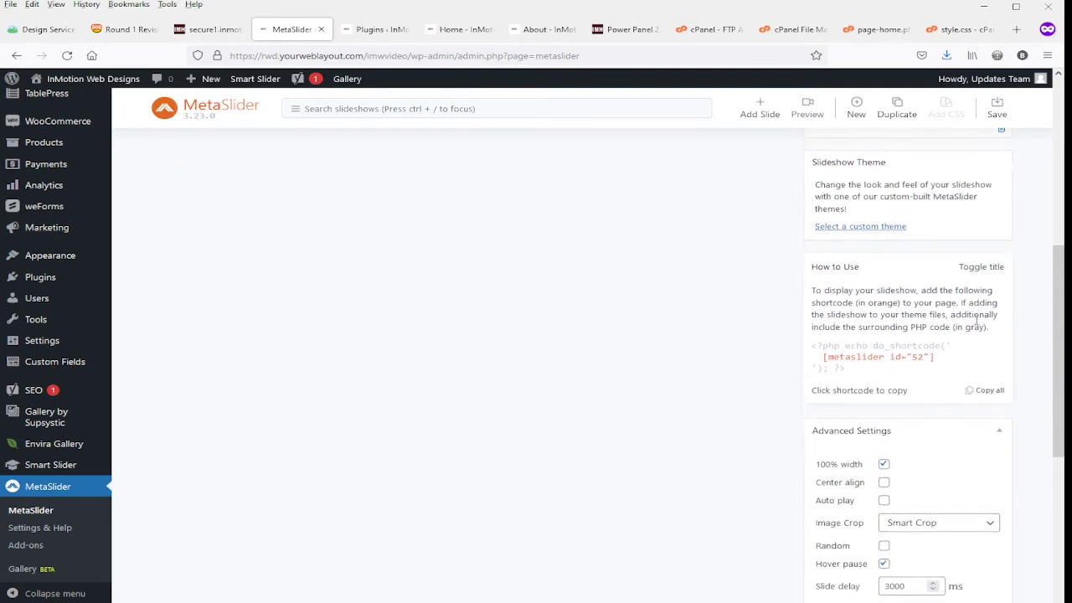
scroll(976, 323, down, 4)
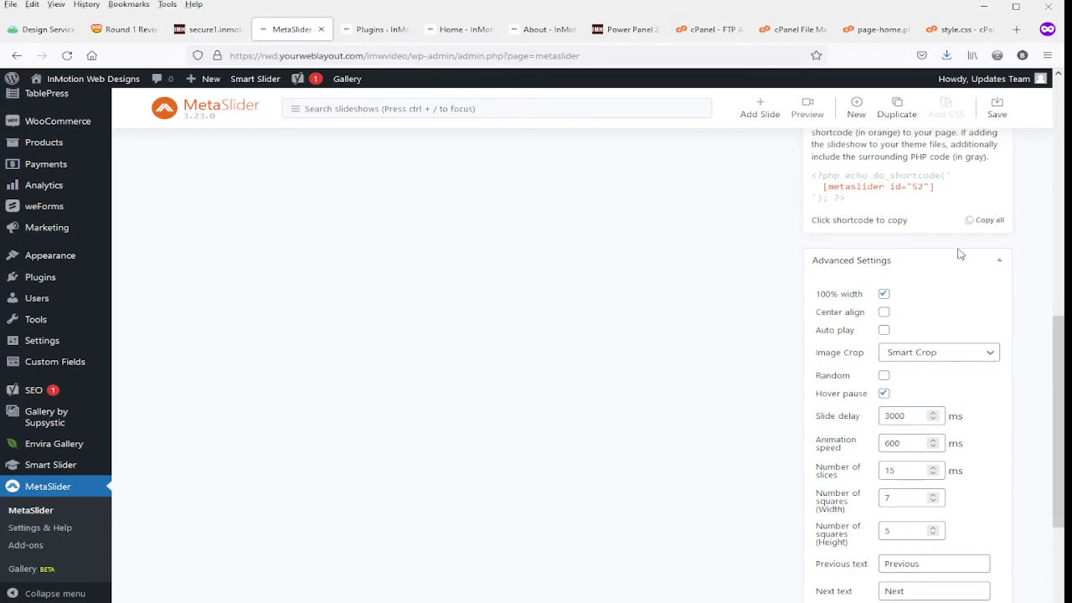
click(998, 262)
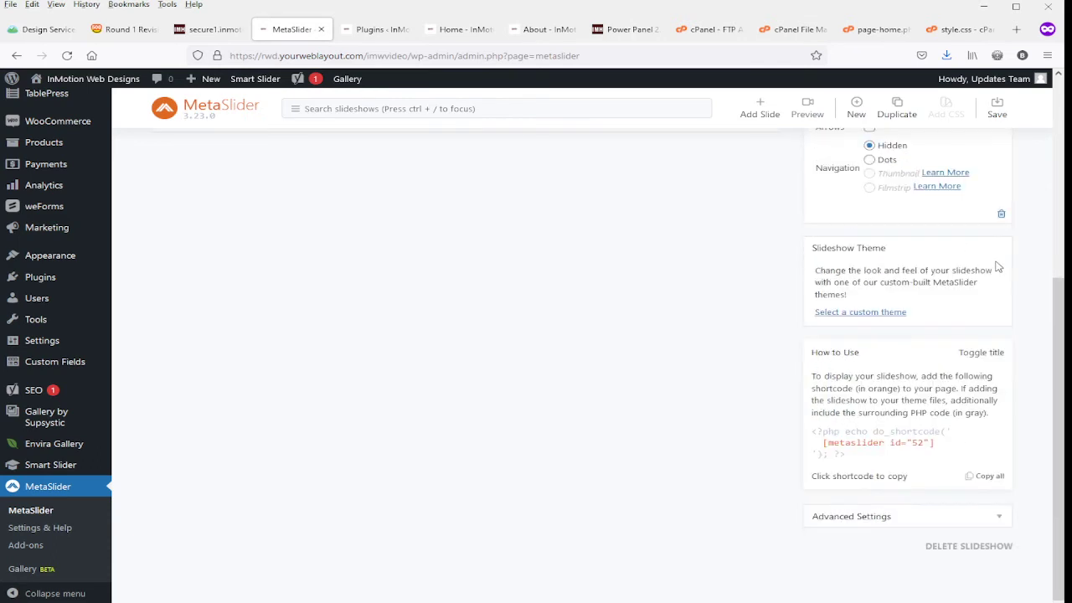
click(1002, 519)
scroll(975, 511, down, 2)
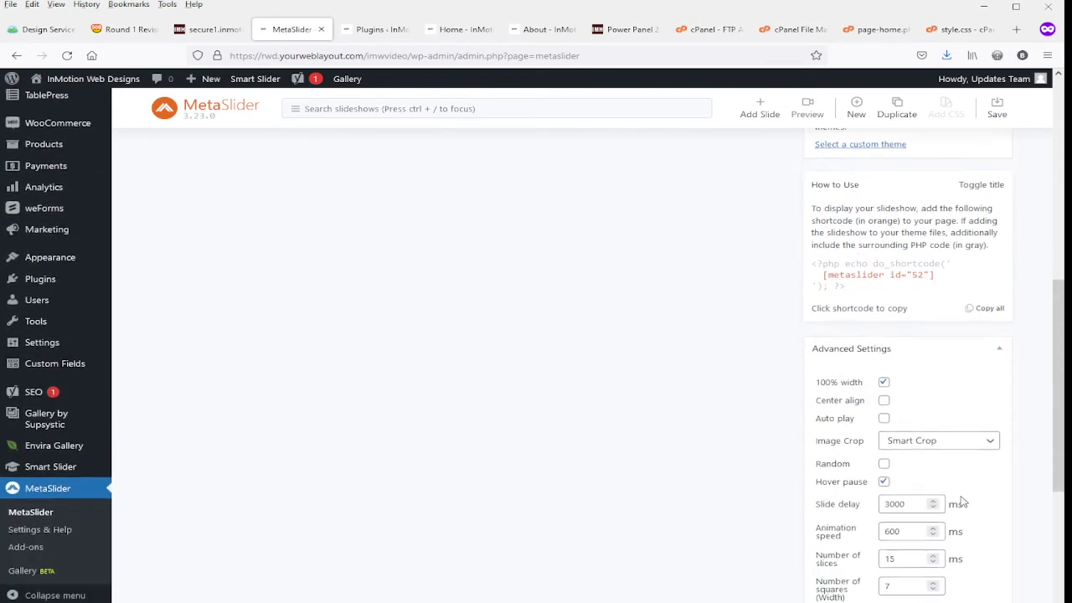
scroll(961, 503, down, 1)
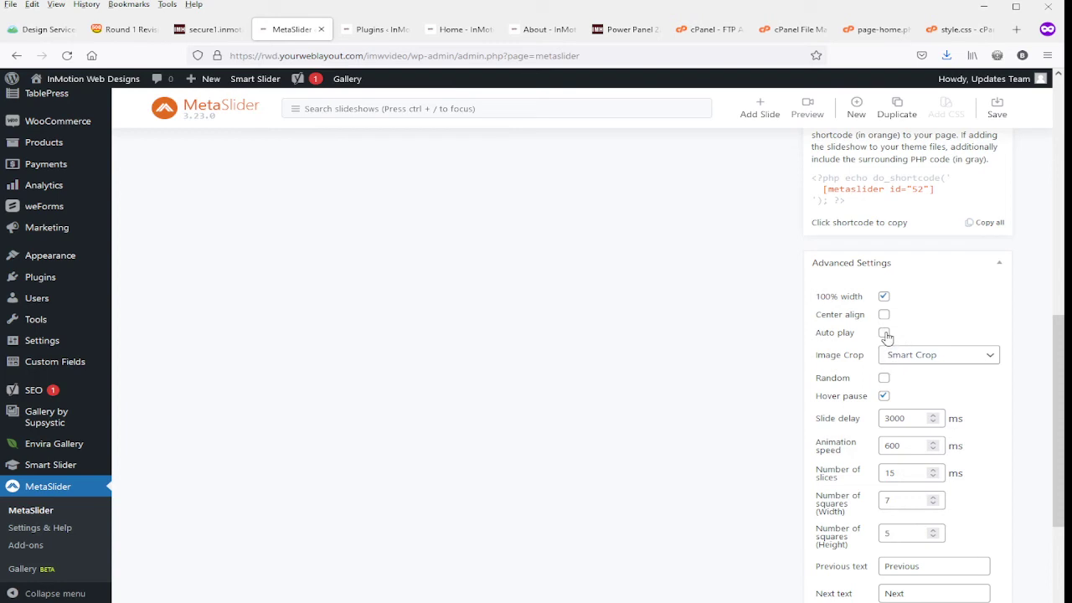
click(885, 333)
drag(911, 418, 877, 413)
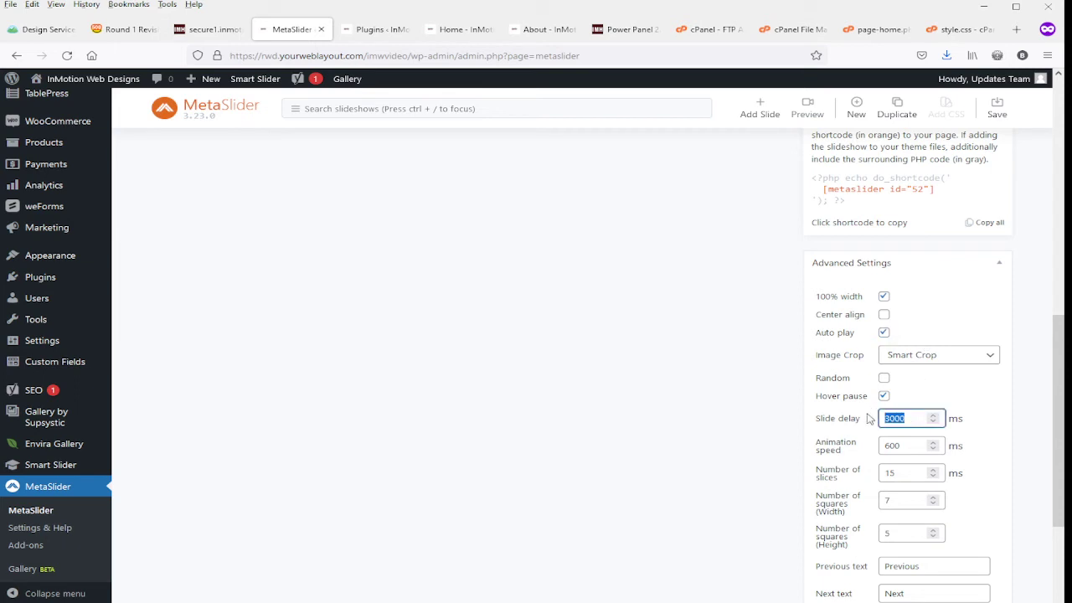
mouse_move(870, 423)
click(887, 417)
Set the slideshow's animation speed to 700 ms.
click(913, 450)
drag(909, 447, 882, 447)
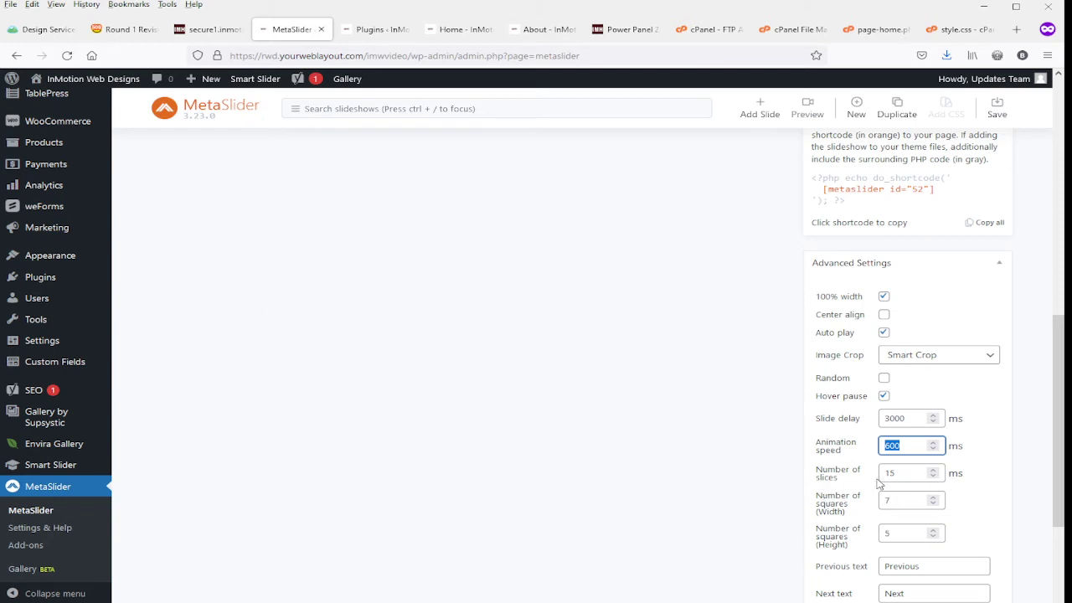
scroll(904, 477, down, 3)
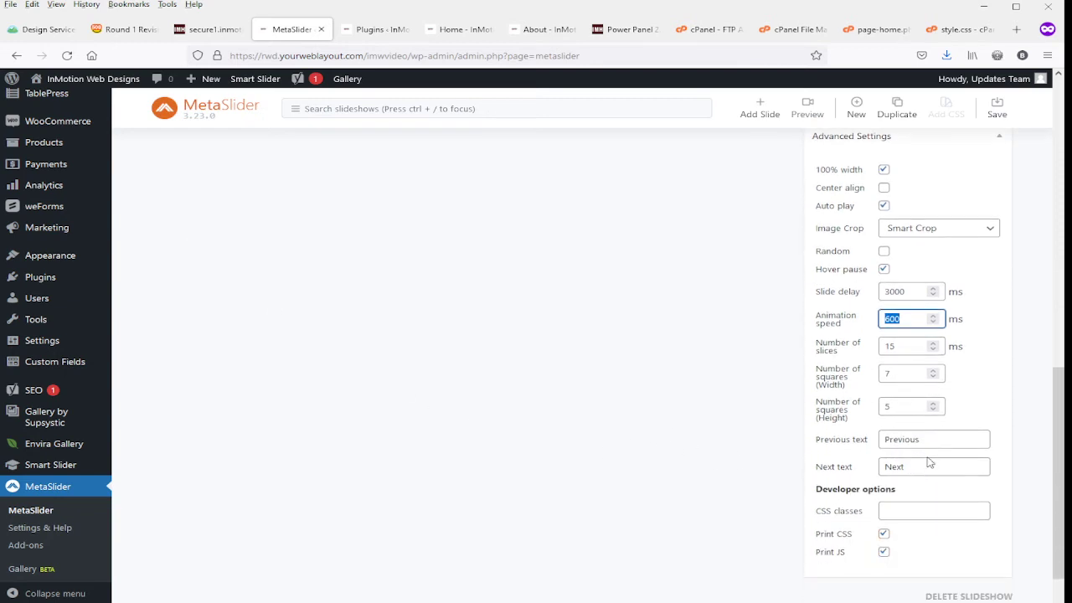
scroll(928, 463, down, 1)
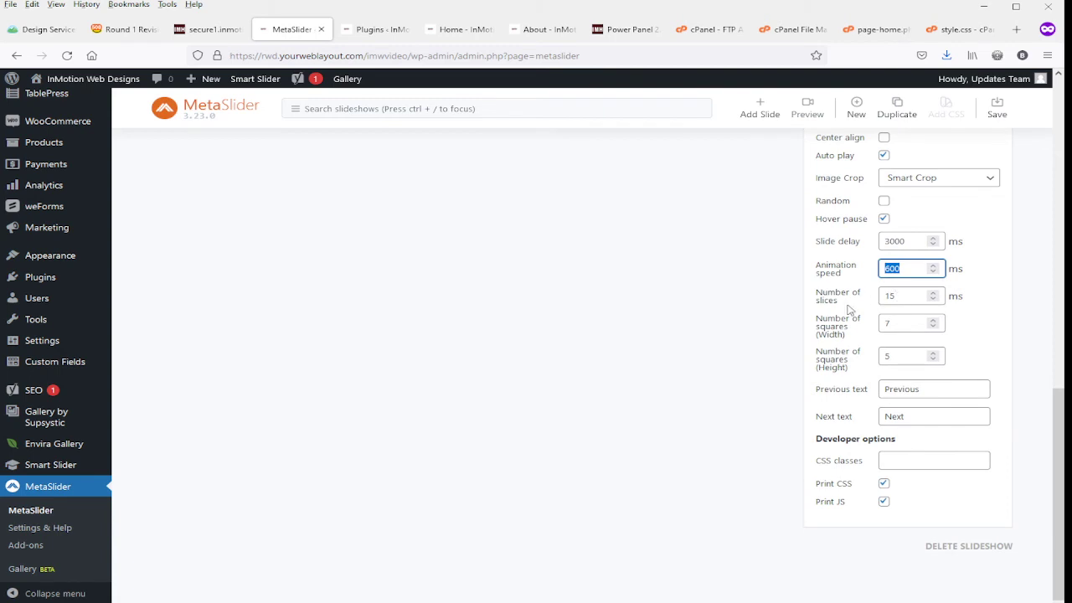
scroll(933, 446, up, 4)
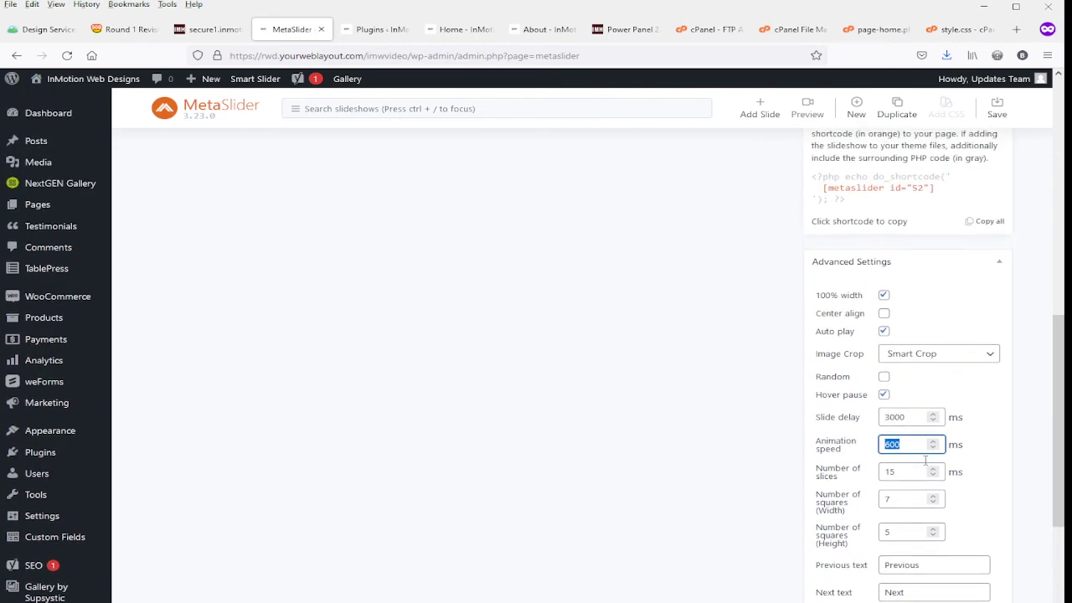
Recheck the slide delay and animation speed, leave Auto play turned off, and collapse the Advanced Settings.
click(883, 346)
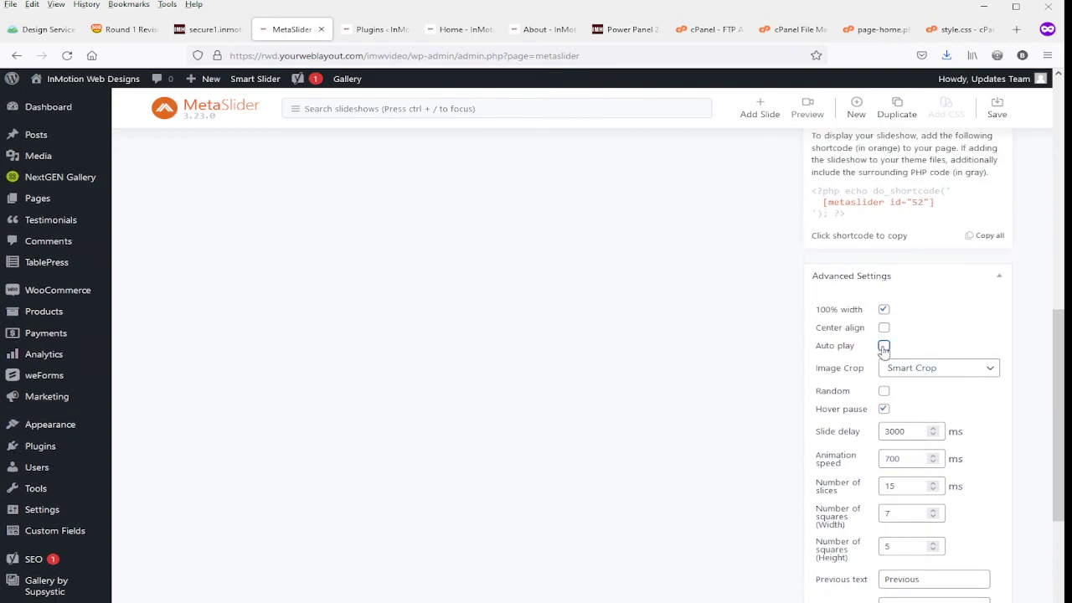
double_click(906, 433)
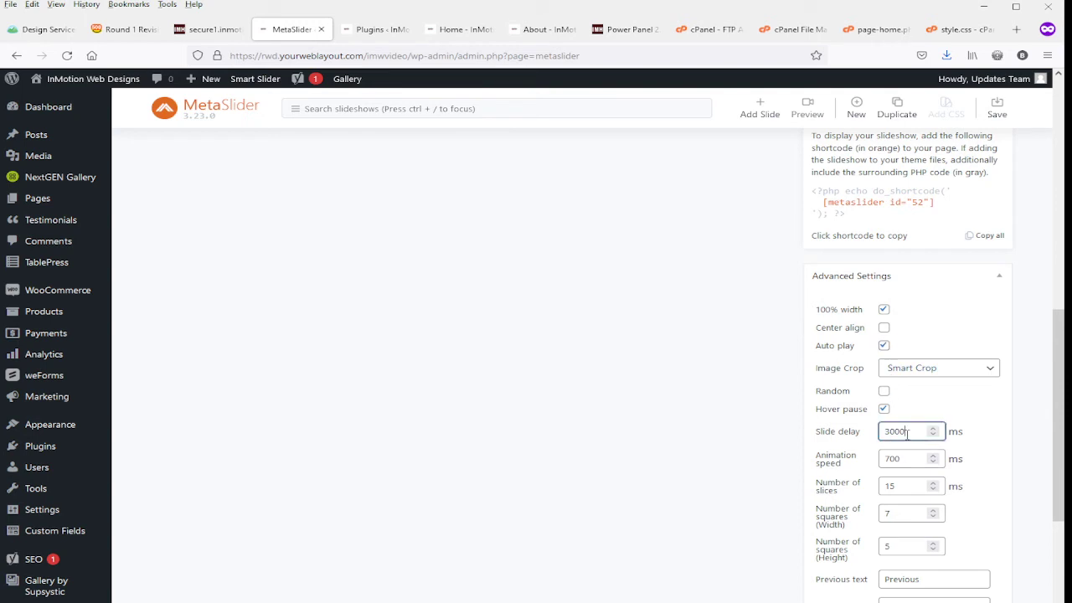
double_click(902, 455)
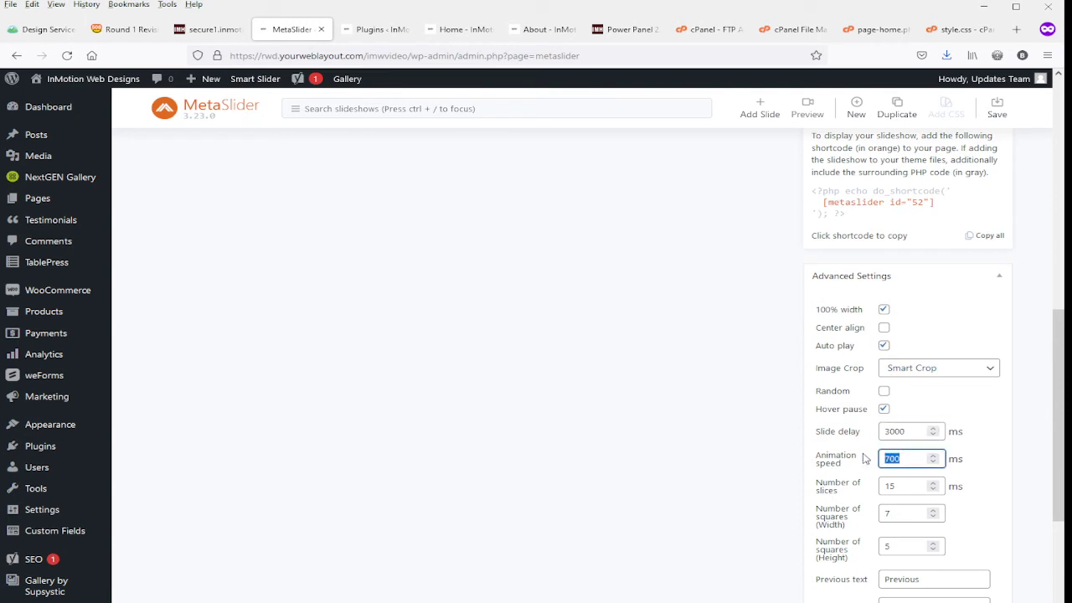
click(884, 346)
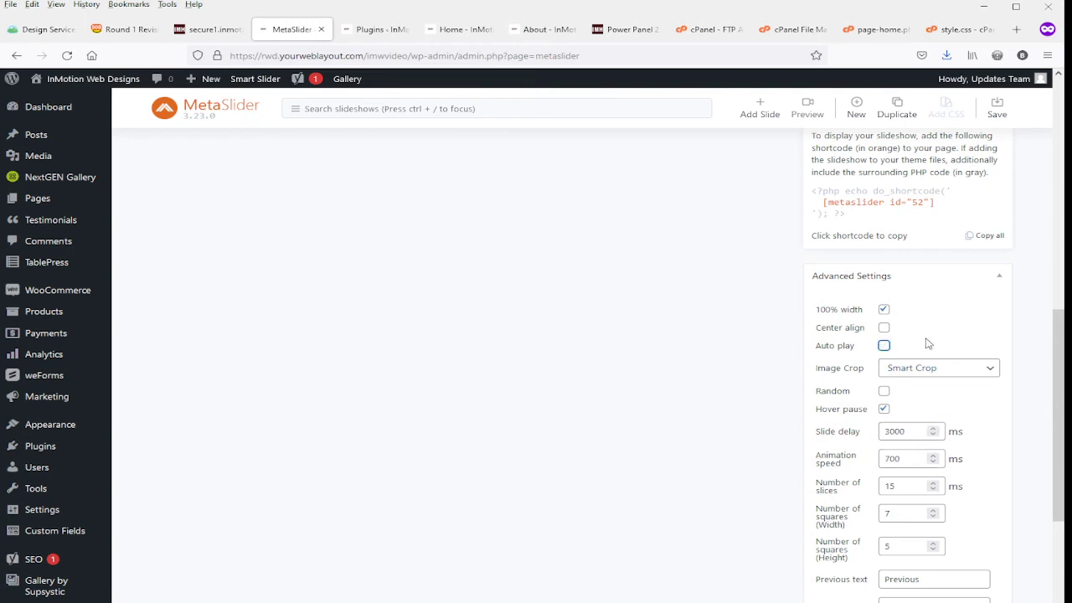
scroll(928, 343, down, 3)
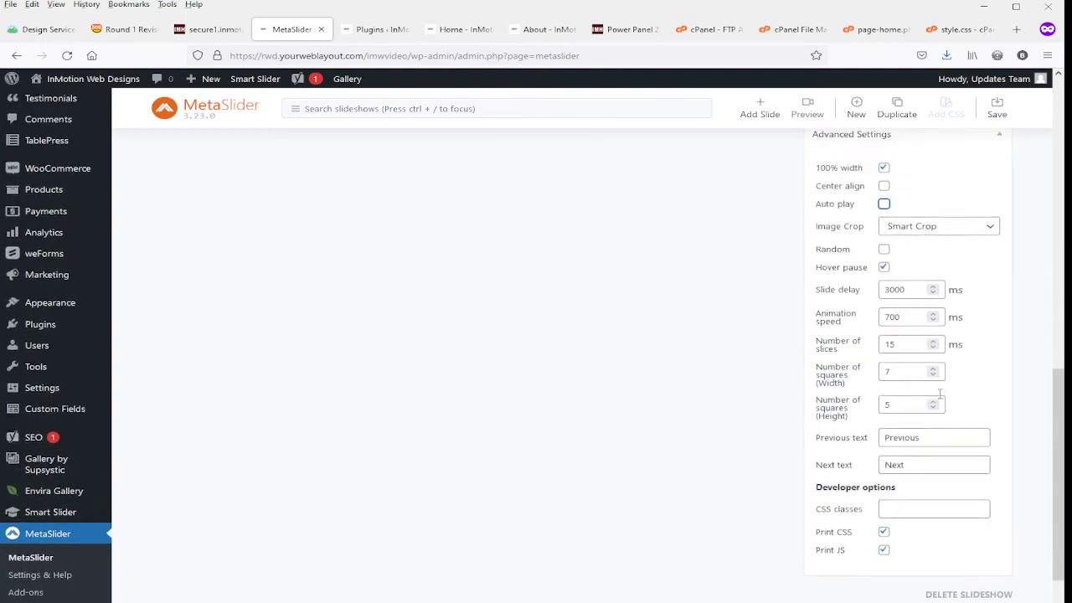
scroll(939, 394, up, 5)
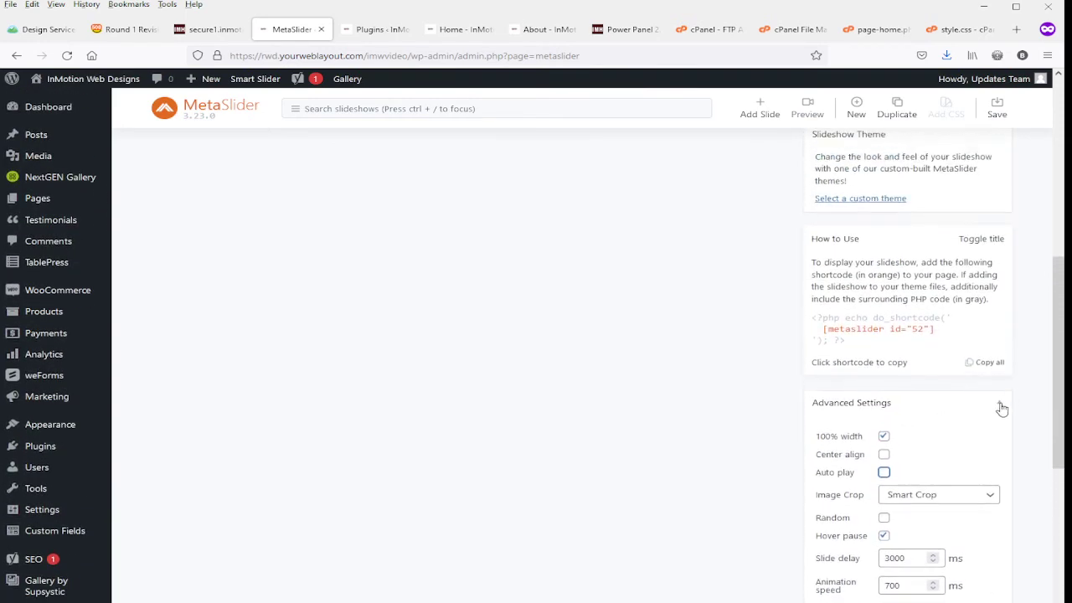
click(1001, 406)
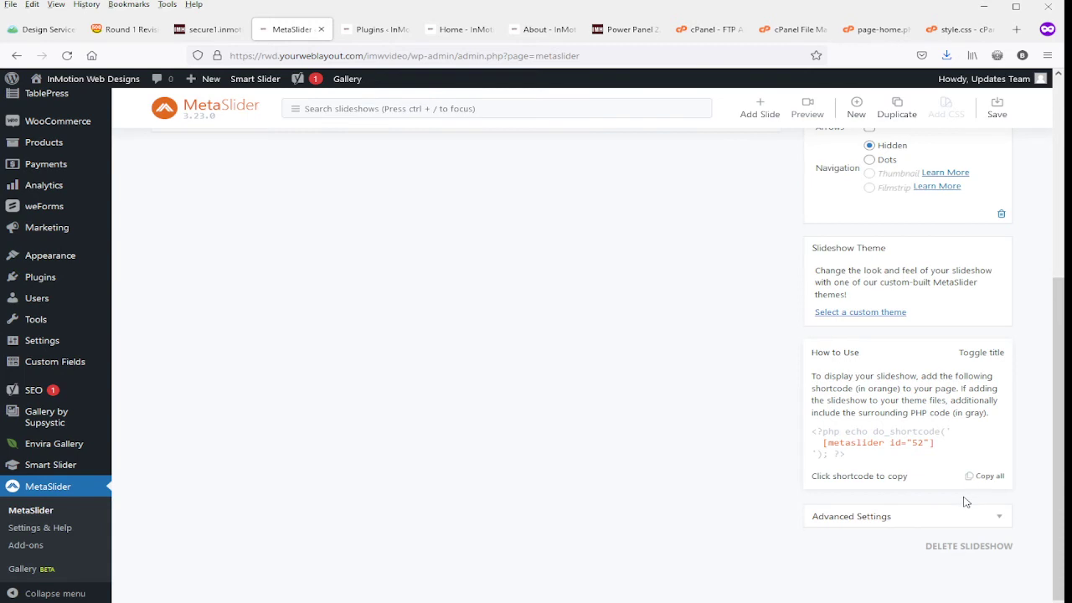
Save the slideshow and look over its remaining options, including slideshow deletion and browsing.
scroll(976, 498, up, 5)
scroll(979, 493, up, 2)
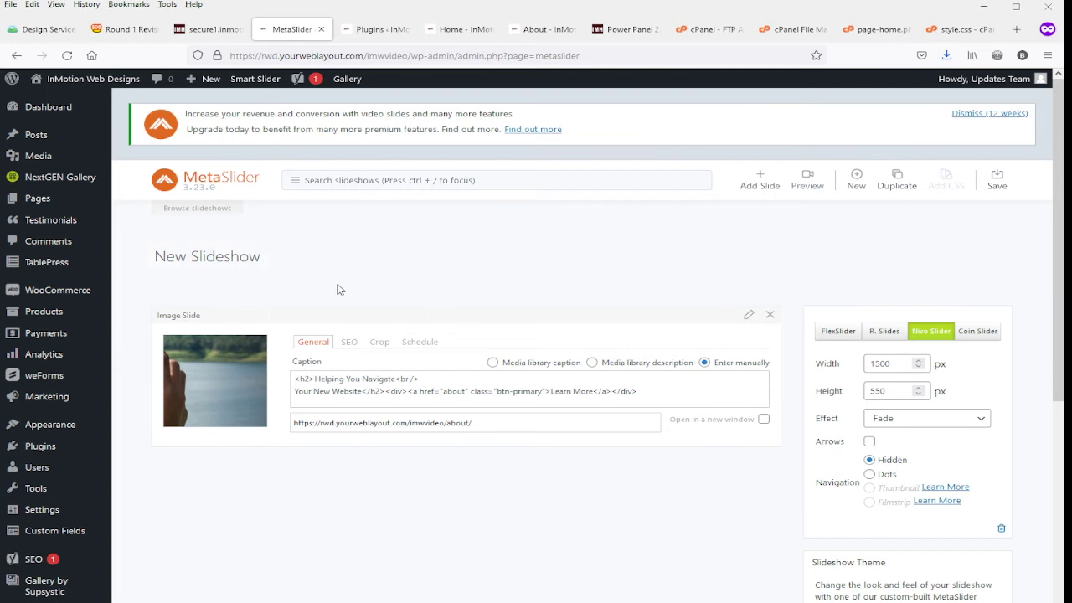
click(996, 182)
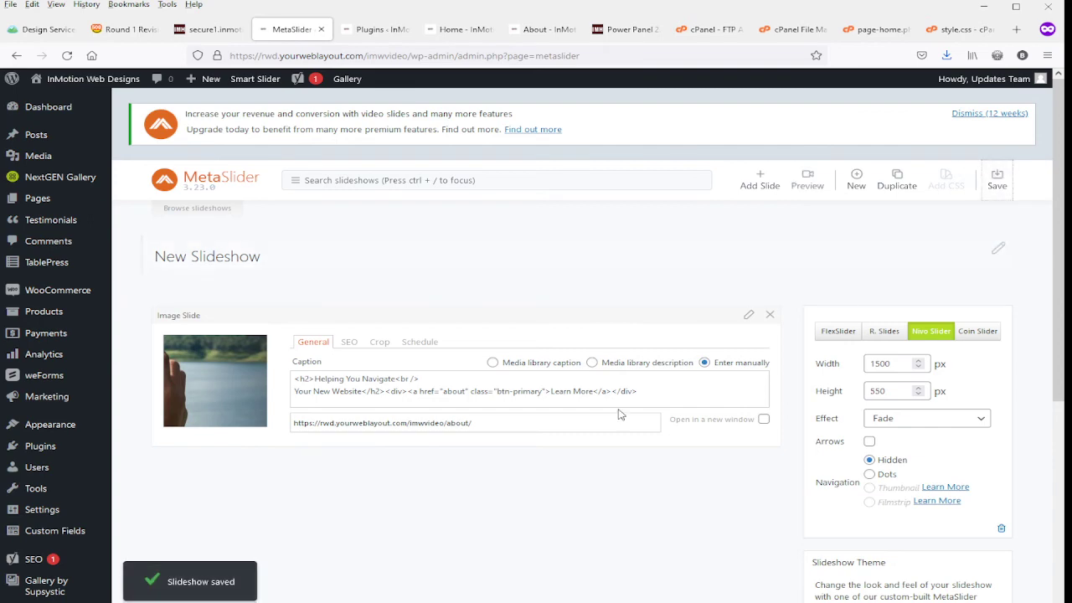
scroll(1055, 393, down, 3)
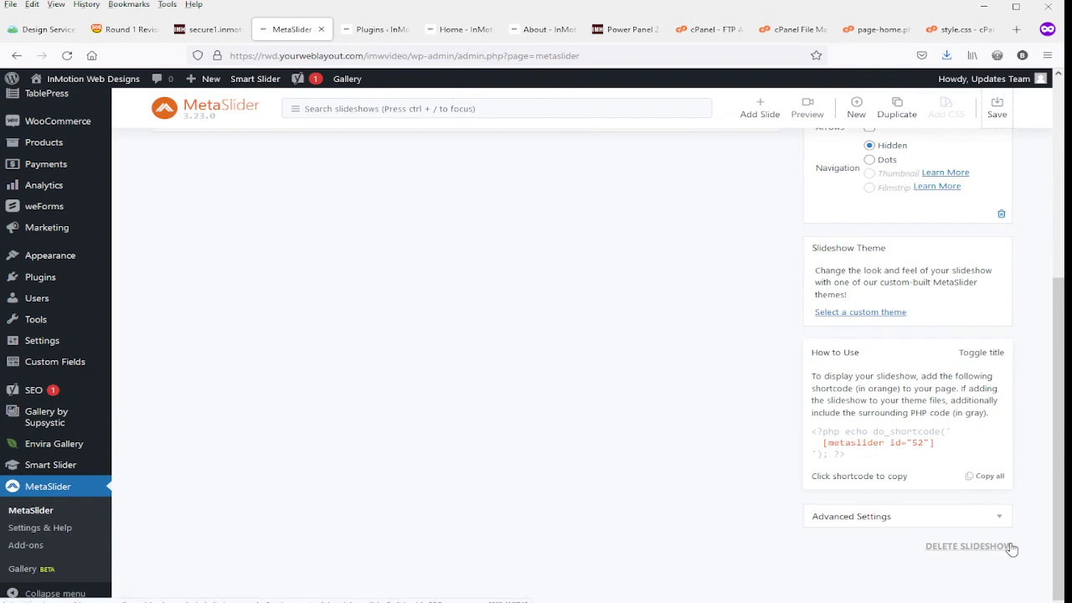
scroll(662, 511, up, 3)
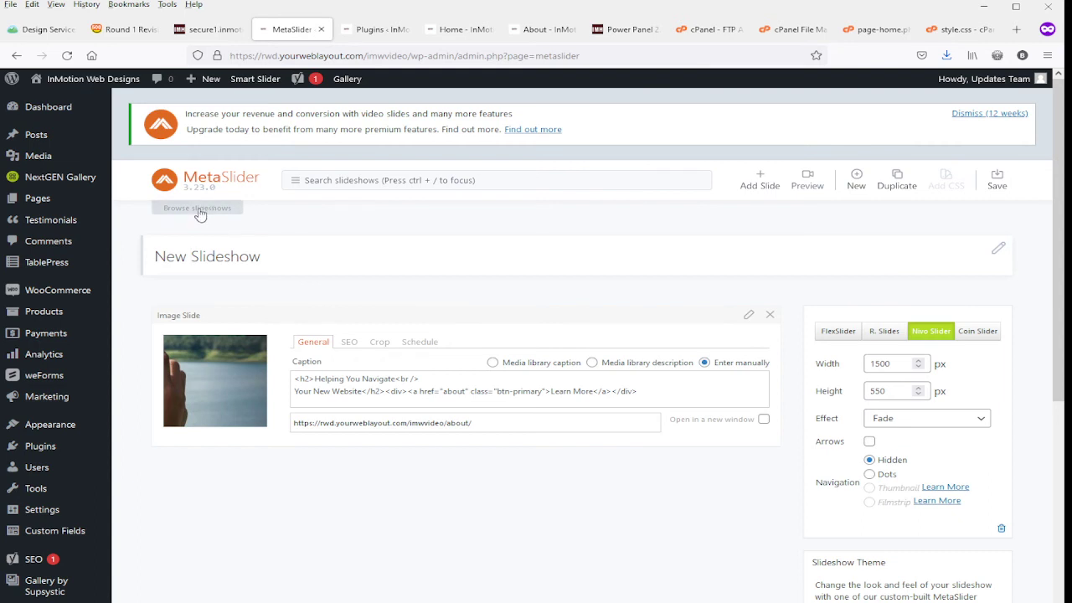
Rename the slideshow as "Home Page" and check its entry in the list of slideshows.
drag(277, 255, 147, 249)
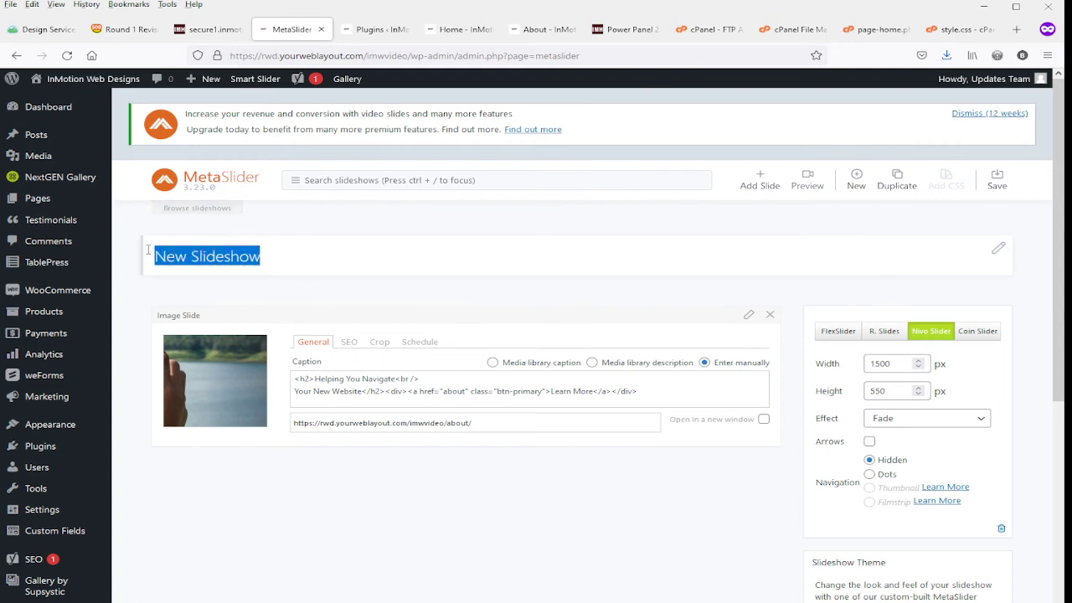
text(Home pAg)
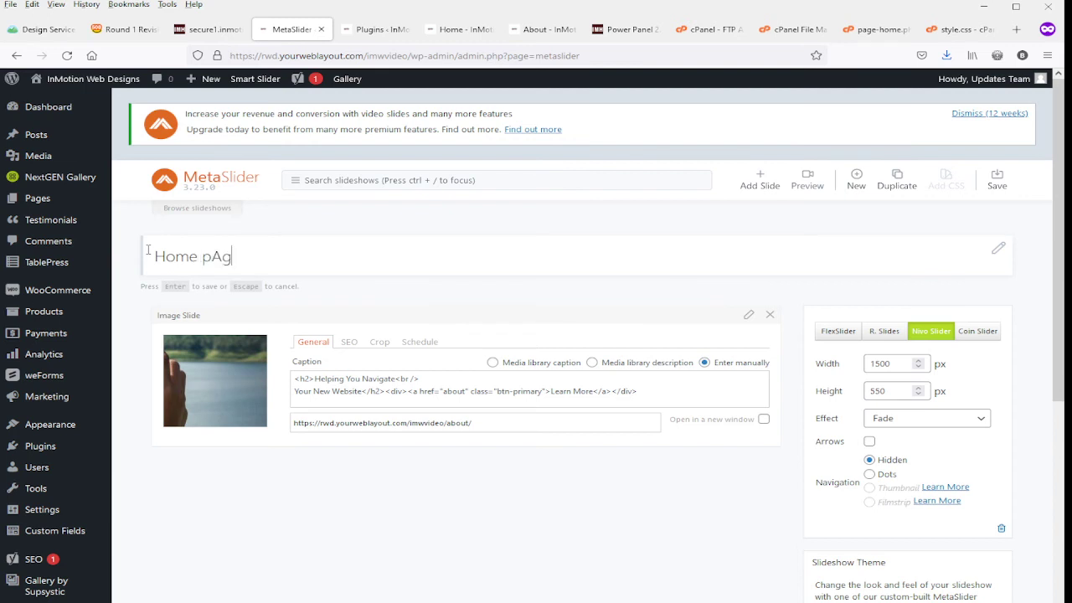
text(e)
key(BackSpace)
key(BackSpace)
key(BackSpace)
key(BackSpace)
key(BackSpace)
text(Page)
key(Return)
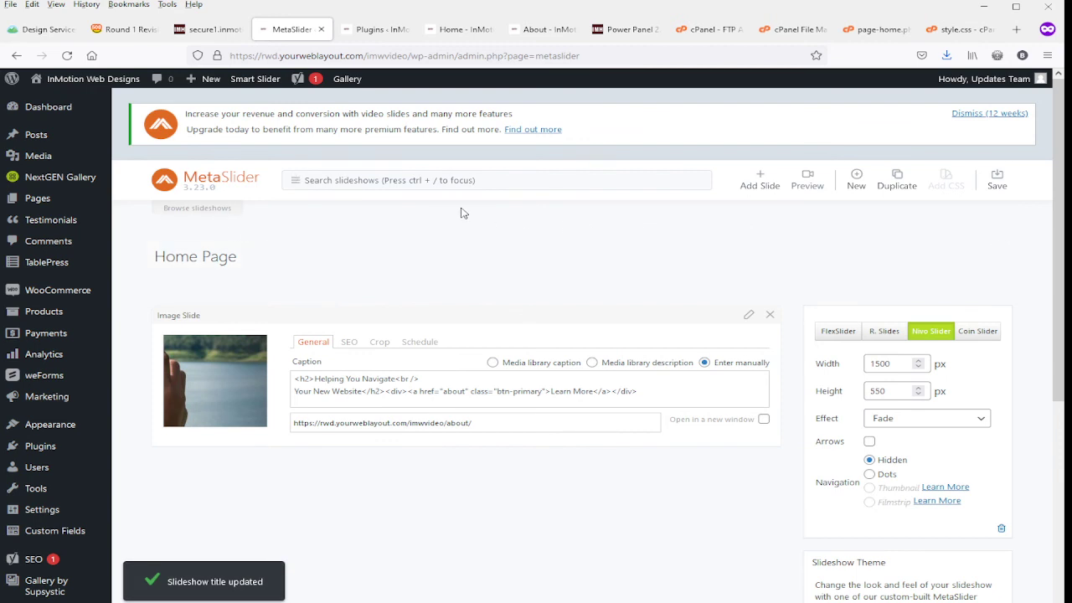
click(175, 211)
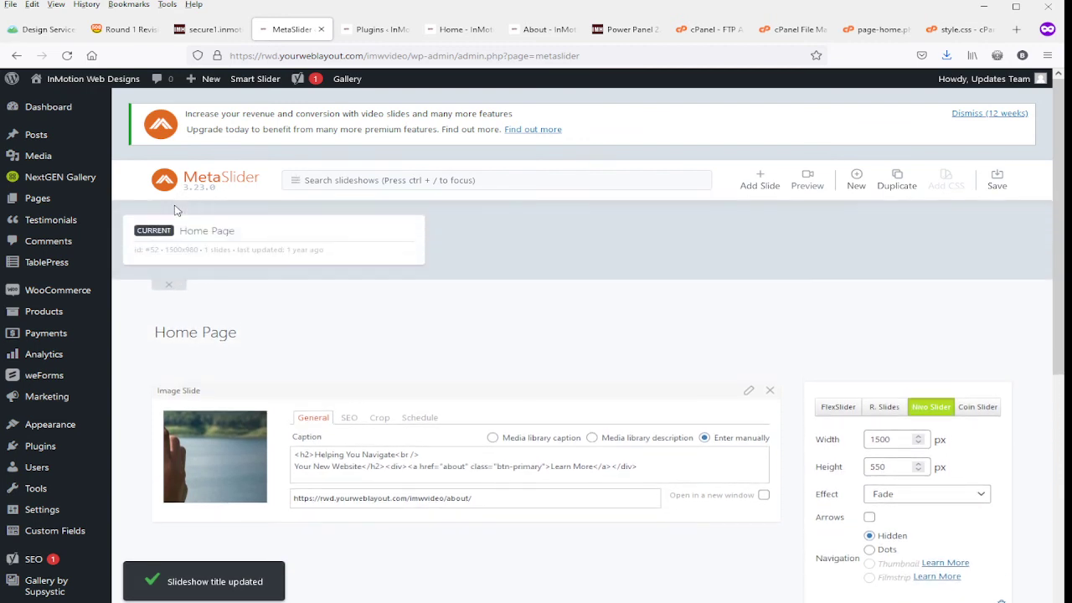
click(170, 289)
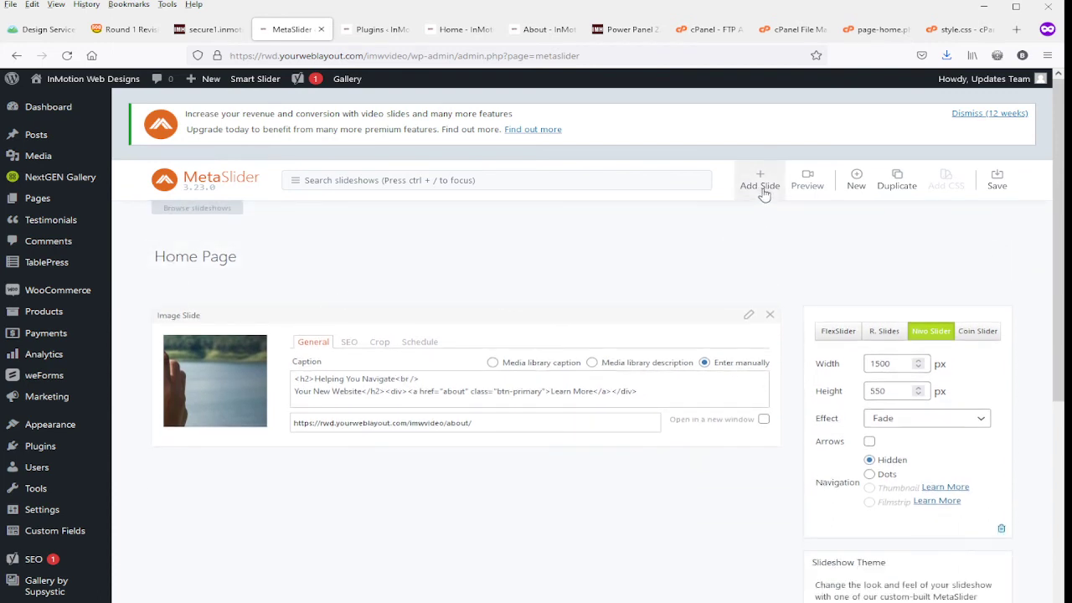
Create a new slideshow and review its width and height settings without changing them.
click(857, 179)
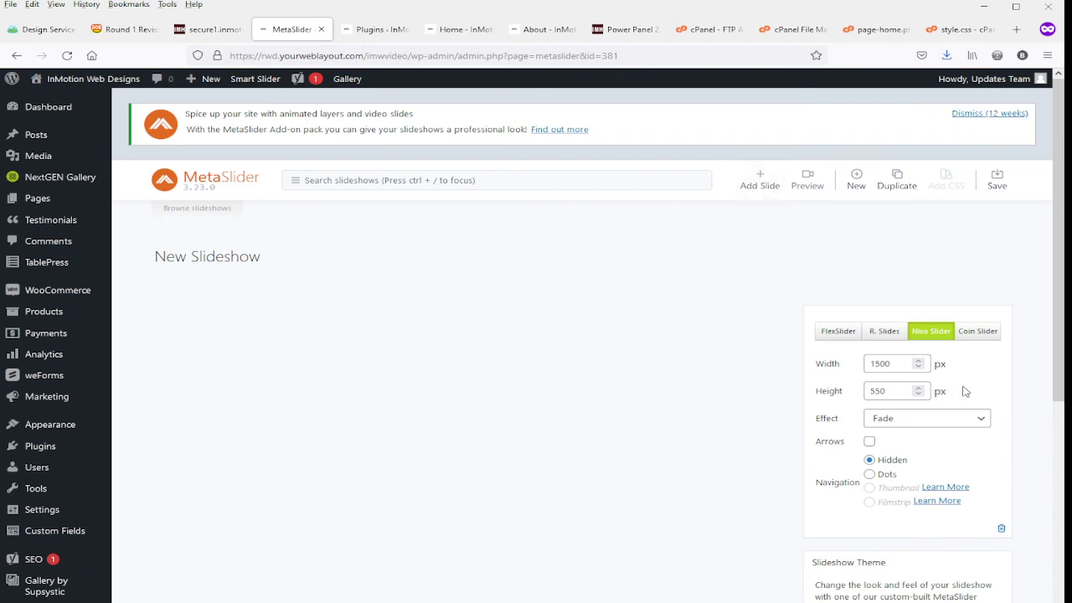
click(895, 360)
double_click(895, 360)
key(Tab)
Browse the slideshows, reopen the Home Page slideshow, and view the site's live home page.
click(201, 208)
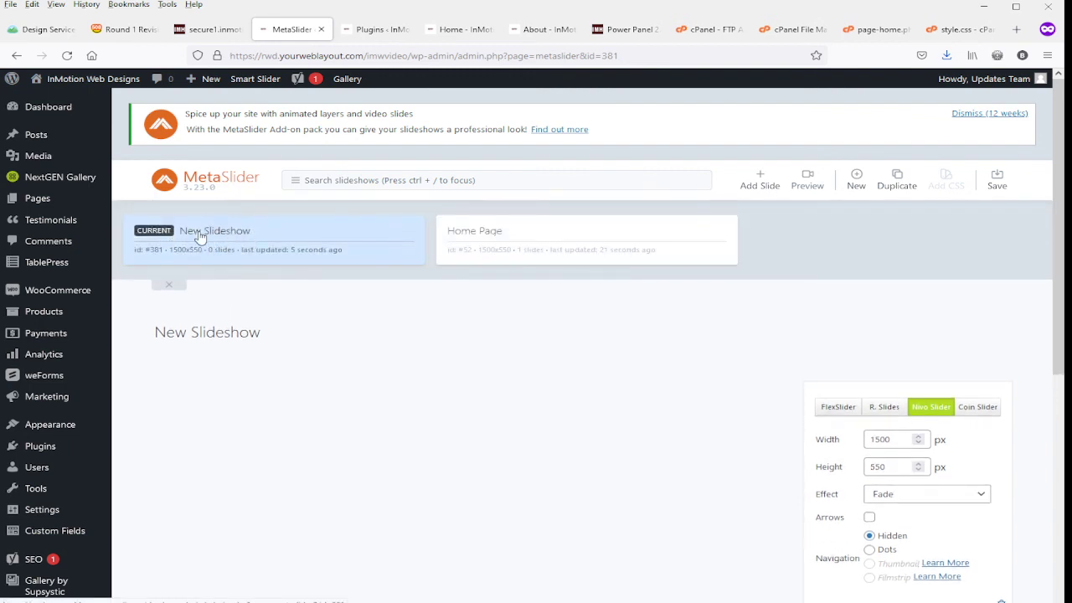
click(477, 237)
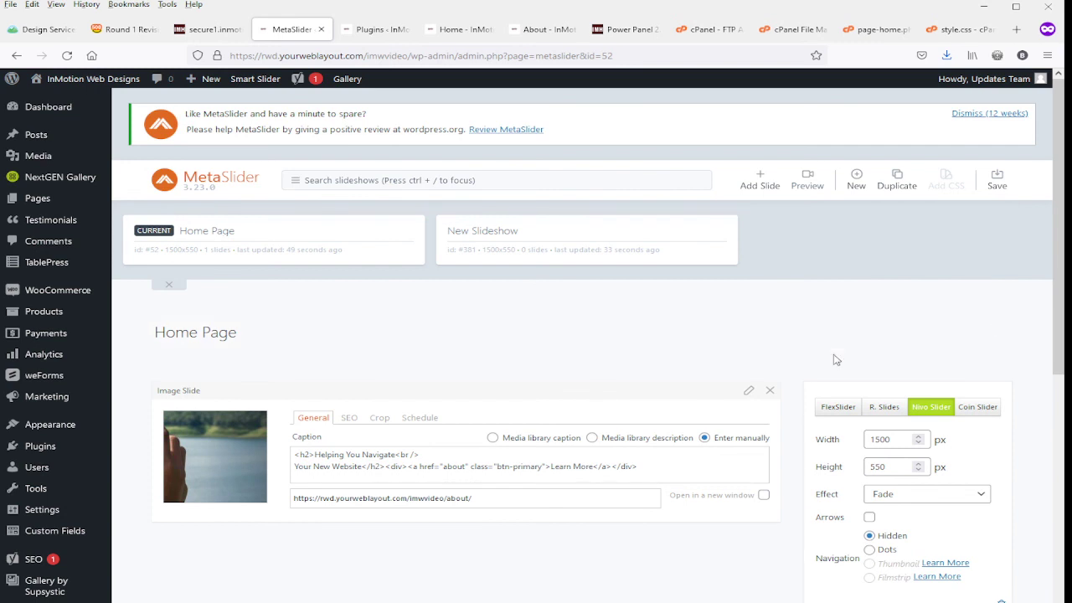
click(454, 31)
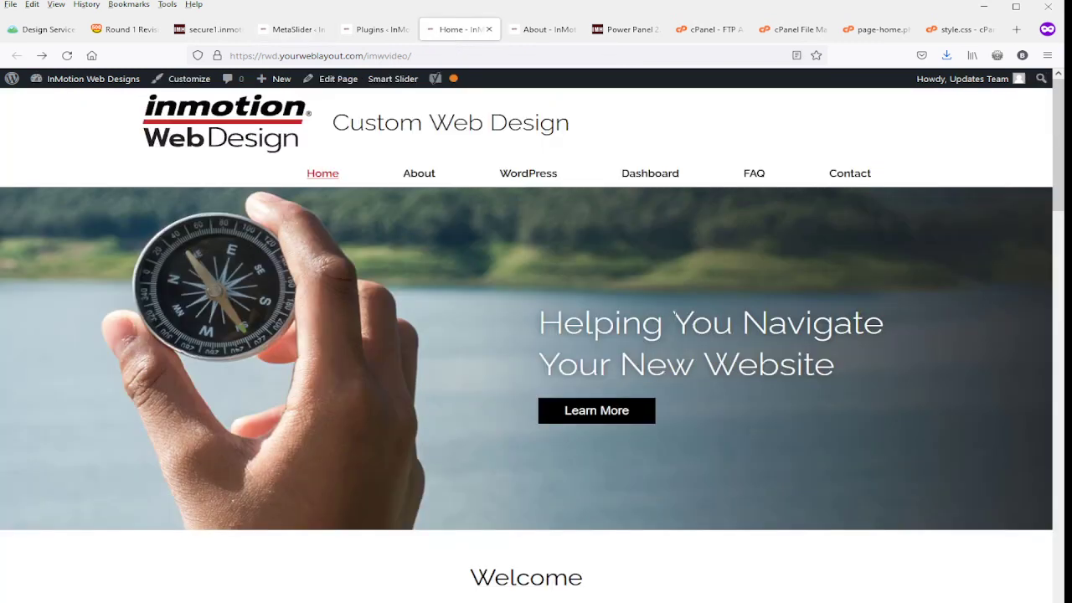